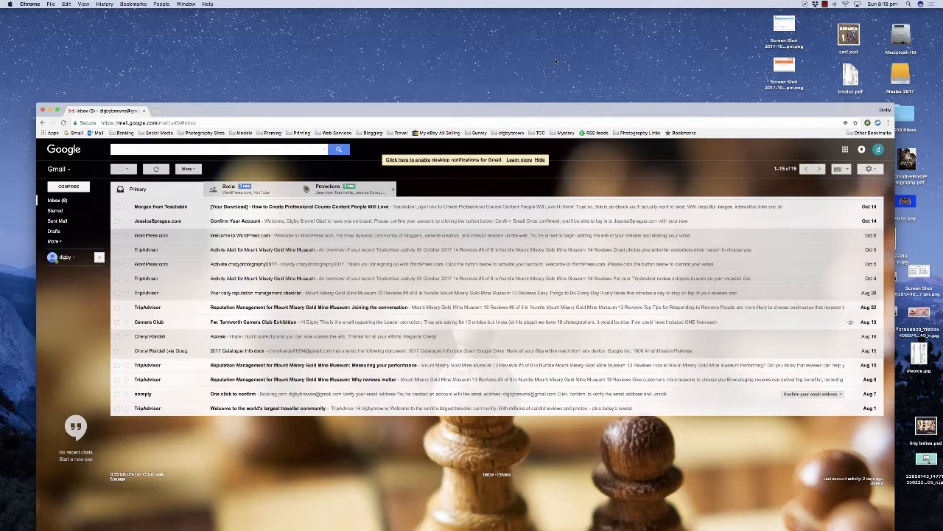
left_click_drag(219, 115, 215, 44)
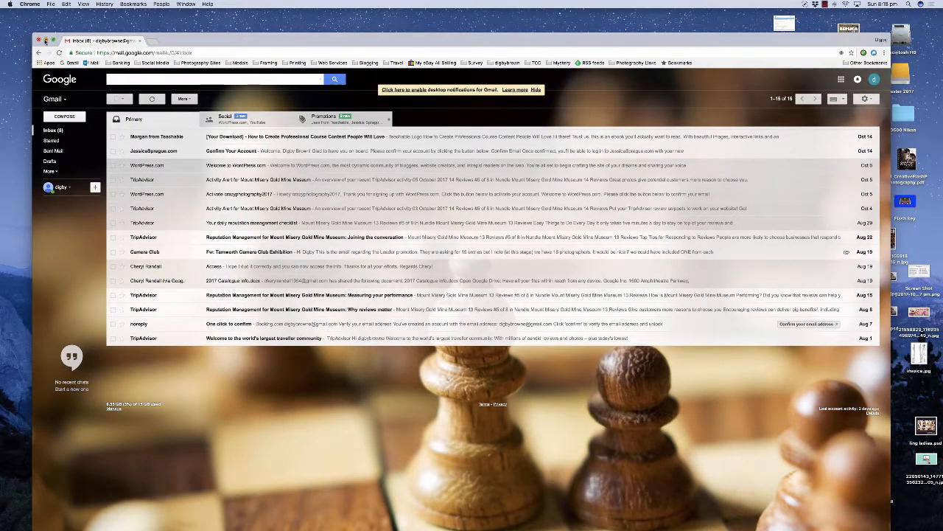
left_click(46, 40)
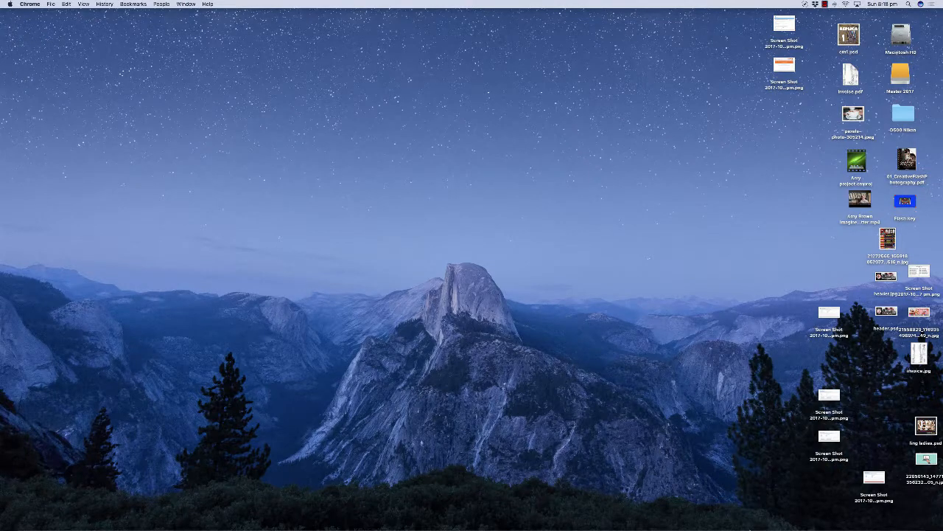
left_click(868, 507)
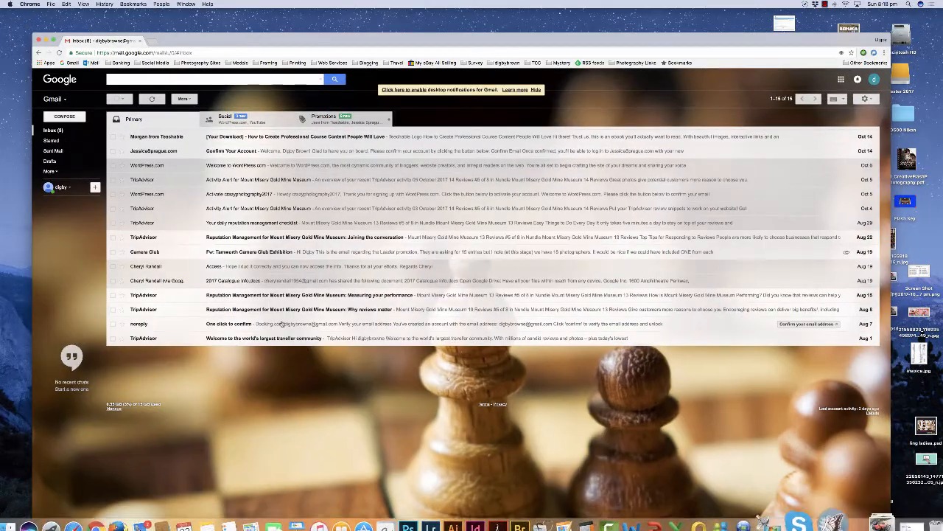
Log in to WordPress.com from its welcome email and open the Crazy Photography site's dashboard.
left_click(163, 168)
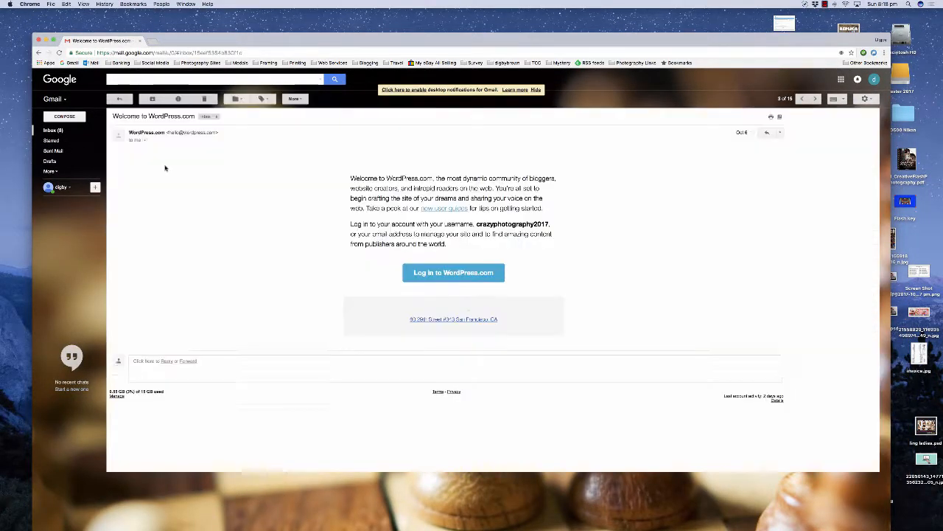
left_click(433, 285)
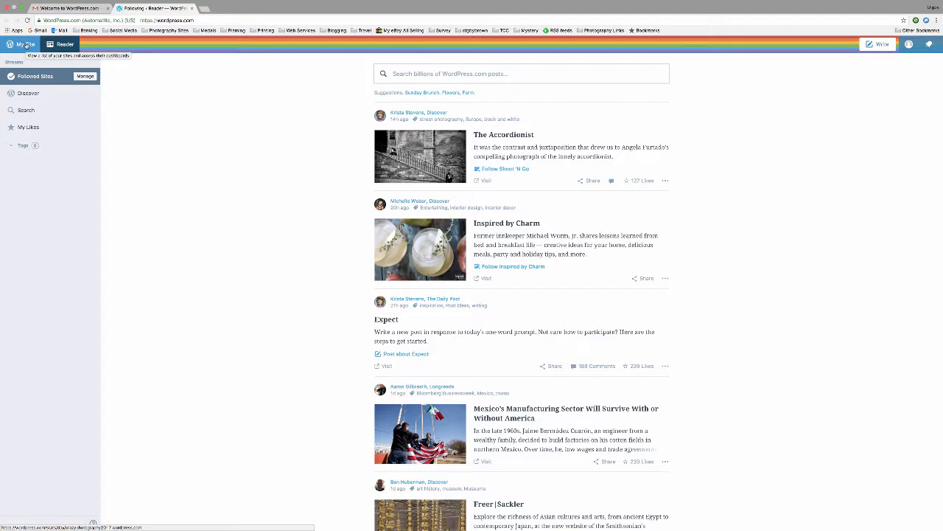
left_click(26, 44)
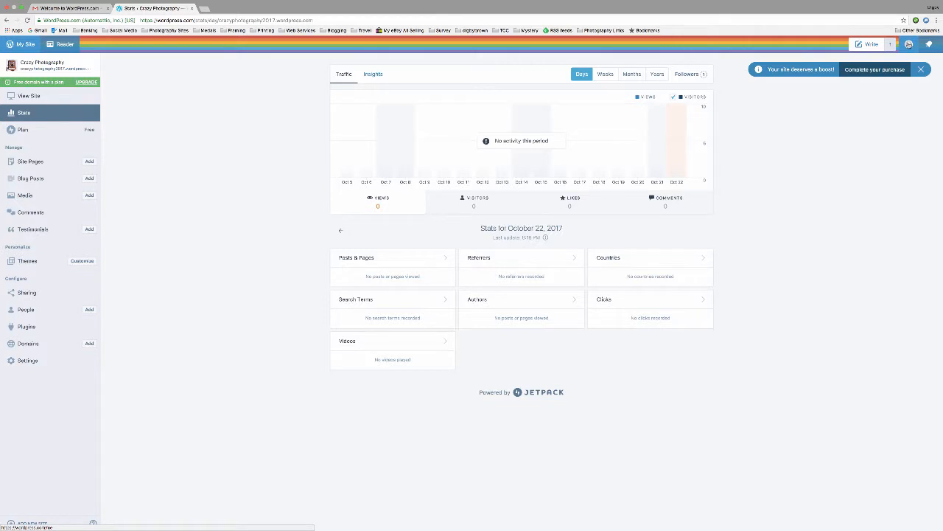
Review the account's profile, account settings, purchases, security and notification settings pages.
right_click(909, 45)
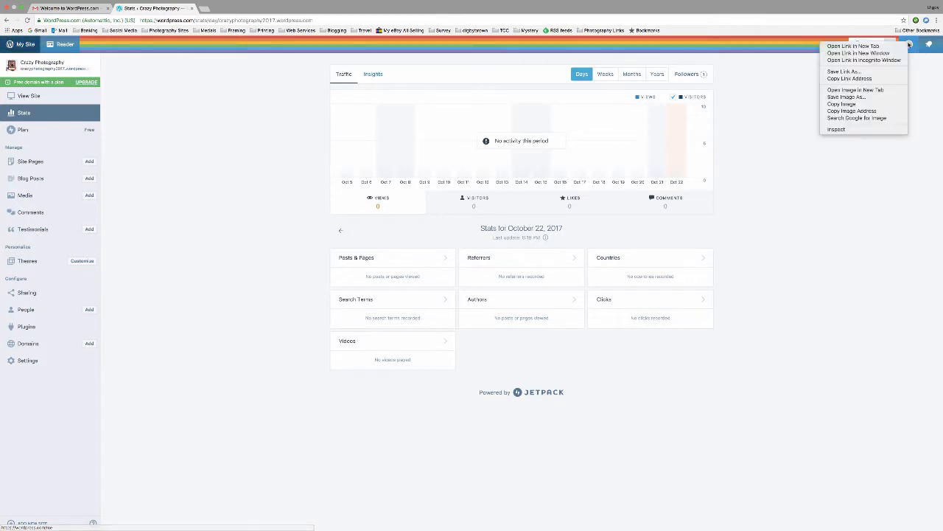
key("Escape")
left_click(910, 45)
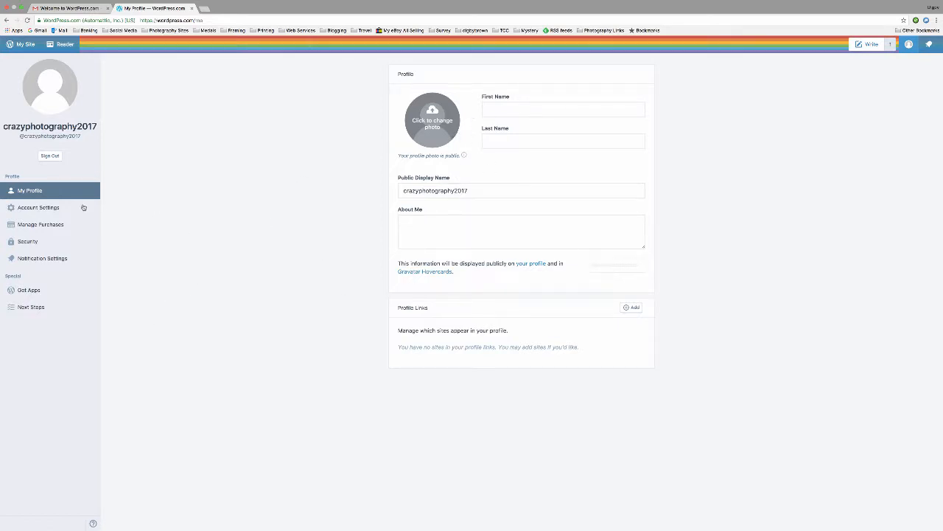
left_click(37, 208)
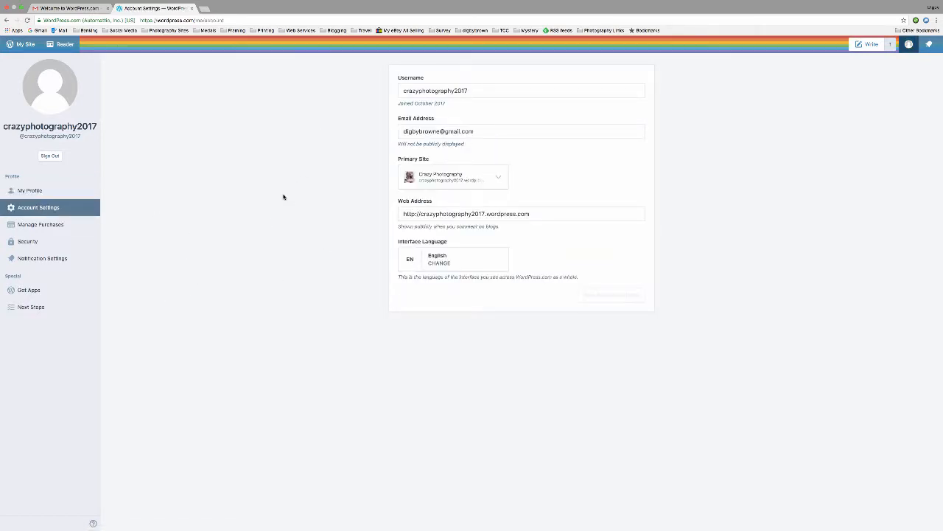
left_click(34, 223)
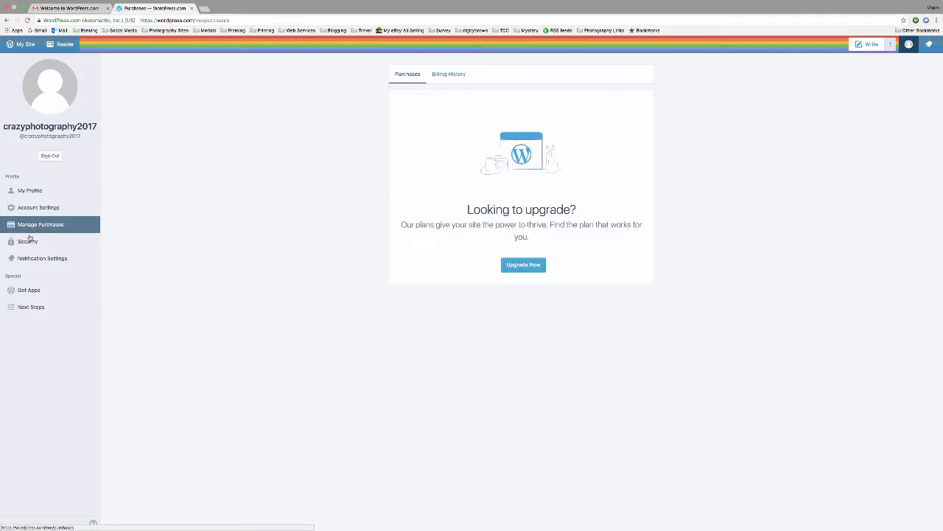
left_click(28, 242)
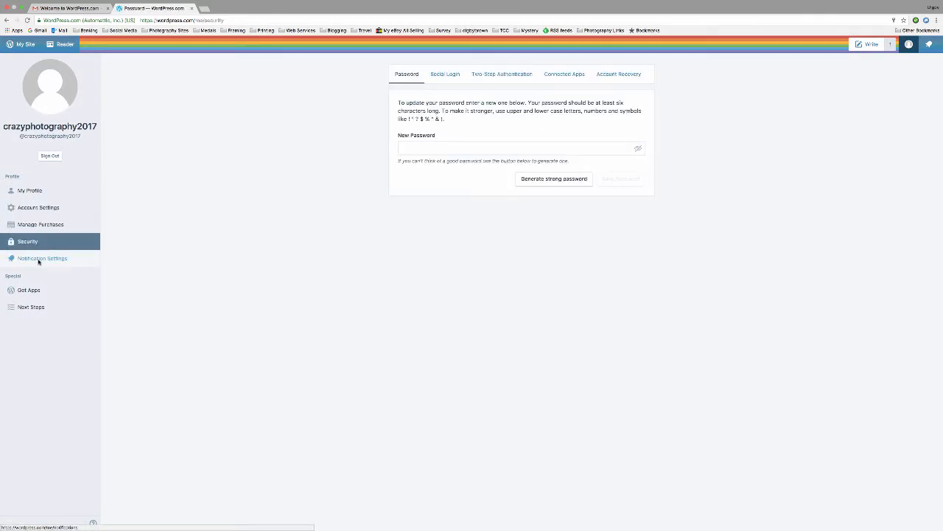
left_click(39, 260)
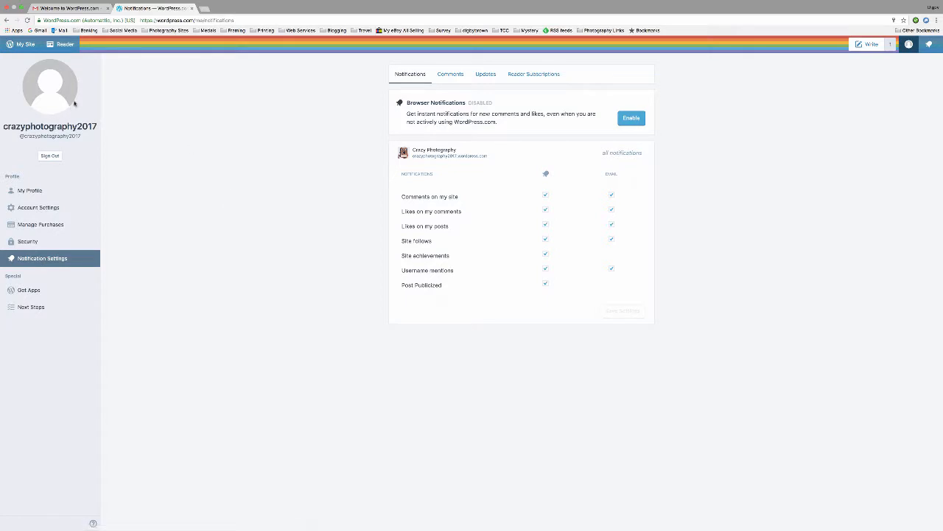
Examine the Crazy Photography site's general settings, from site profile to site tools, picking Sydney as the site timezone.
left_click(20, 45)
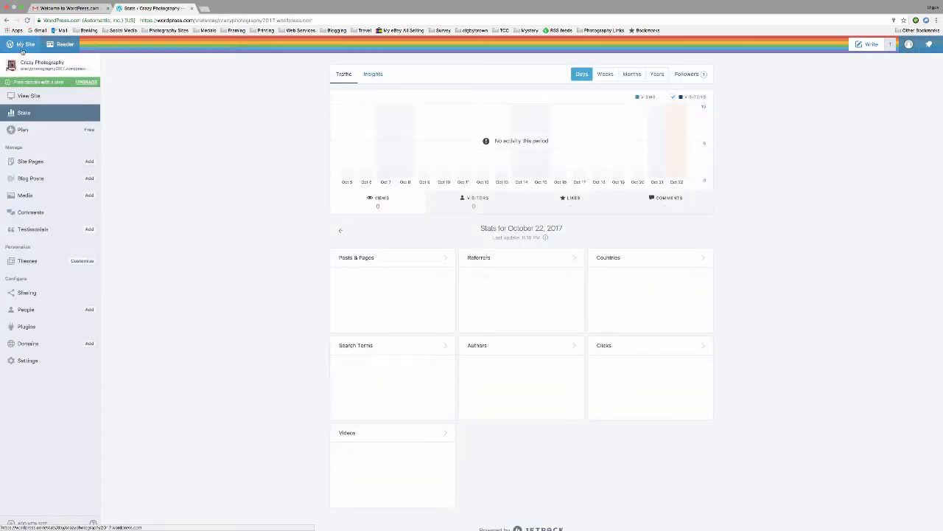
left_click(27, 360)
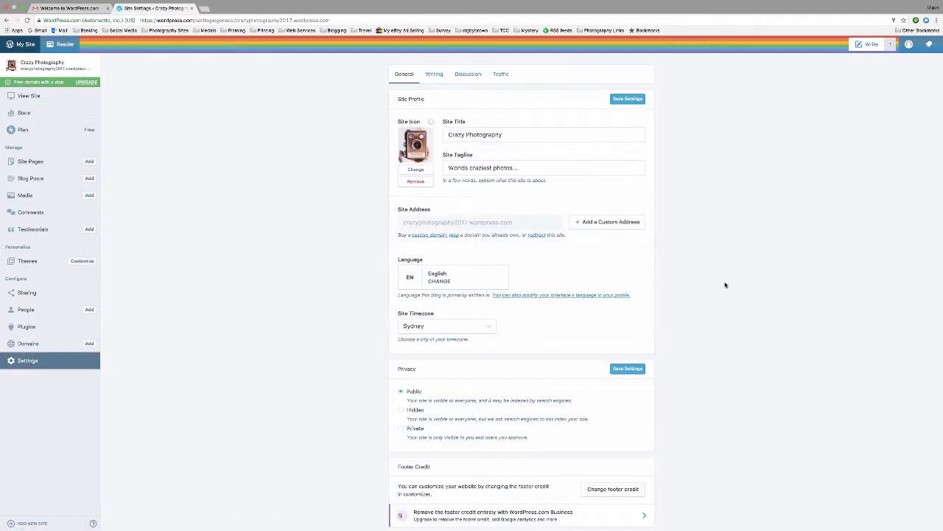
scroll(724, 284, "down", 1)
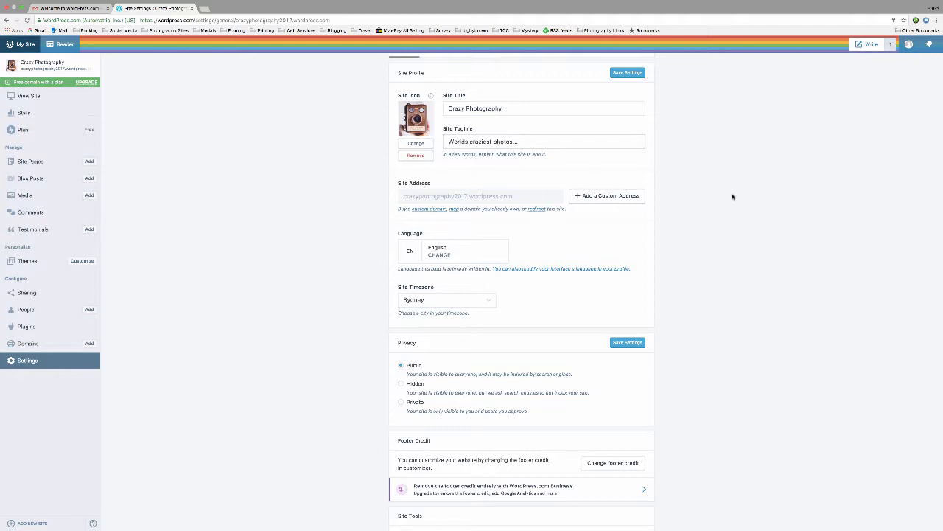
scroll(733, 196, "down", 2)
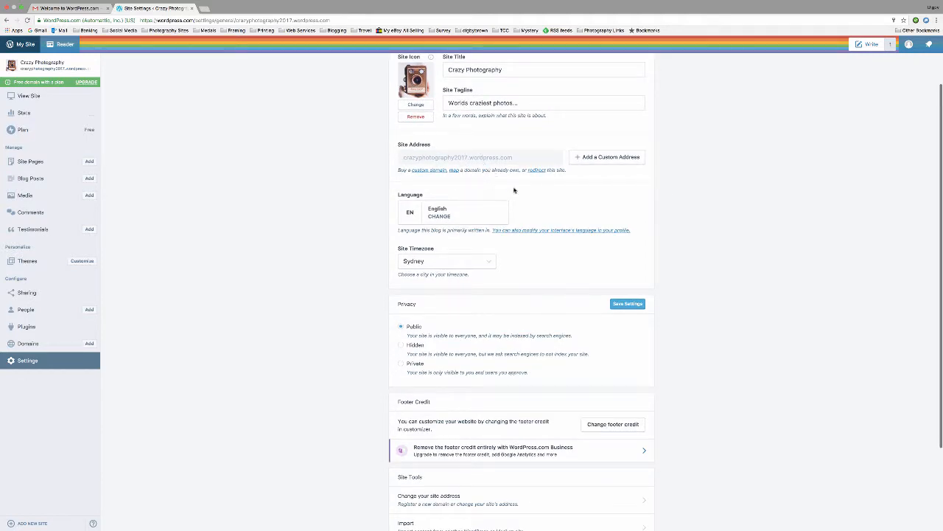
scroll(558, 204, "down", 2)
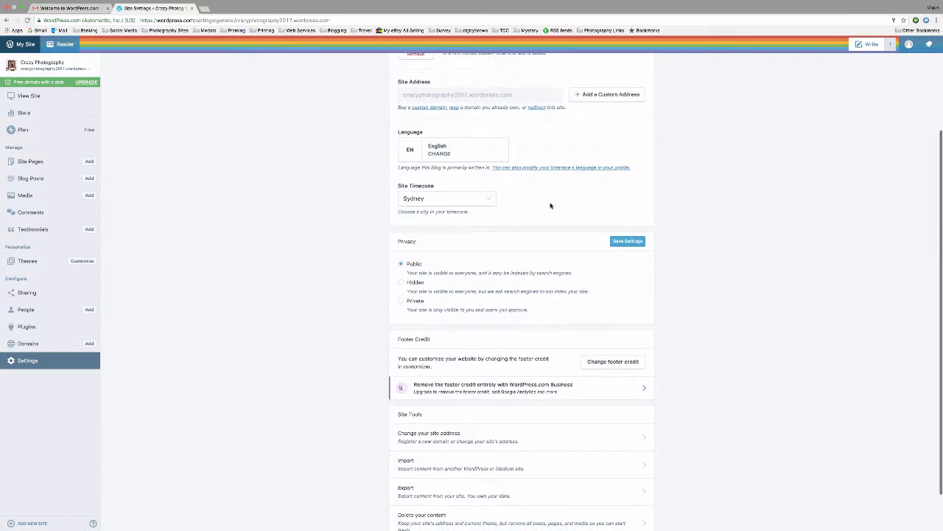
left_click(486, 200)
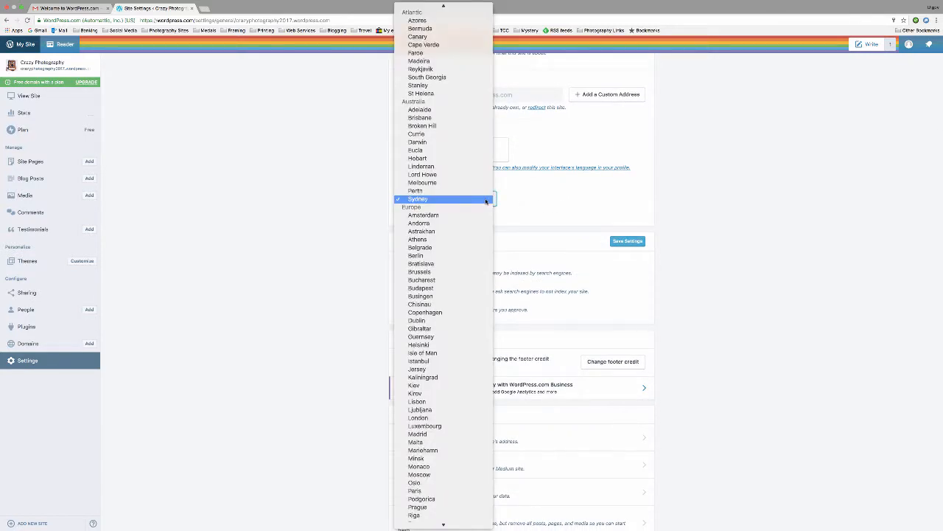
left_click(432, 199)
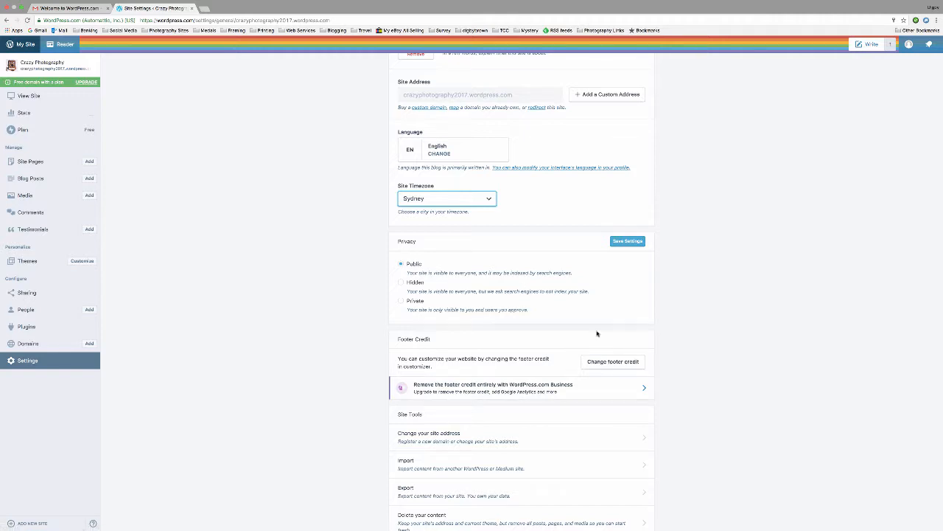
scroll(627, 302, "up", 3)
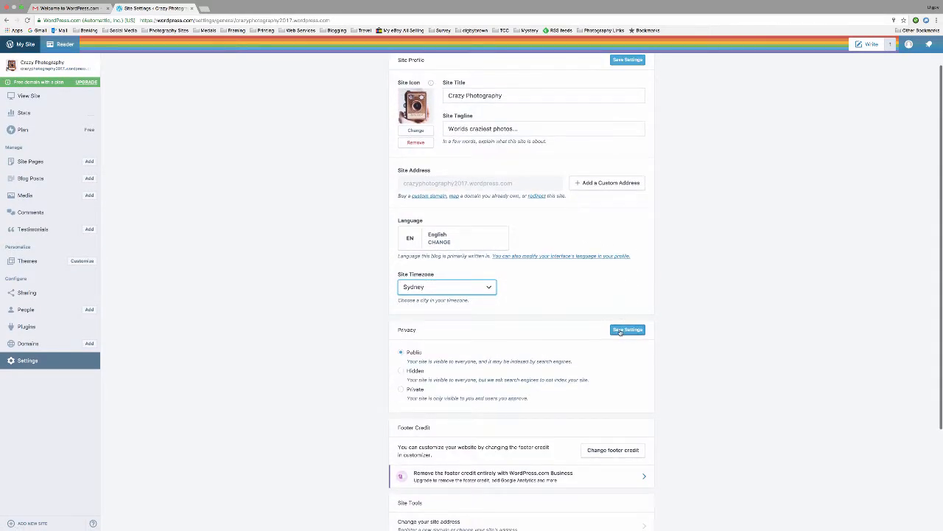
scroll(649, 87, "up", 1)
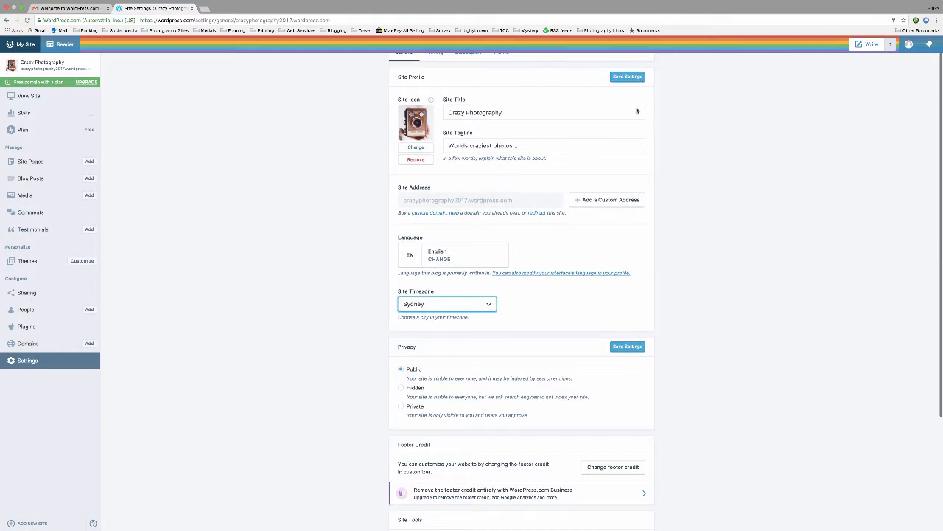
scroll(612, 356, "down", 3)
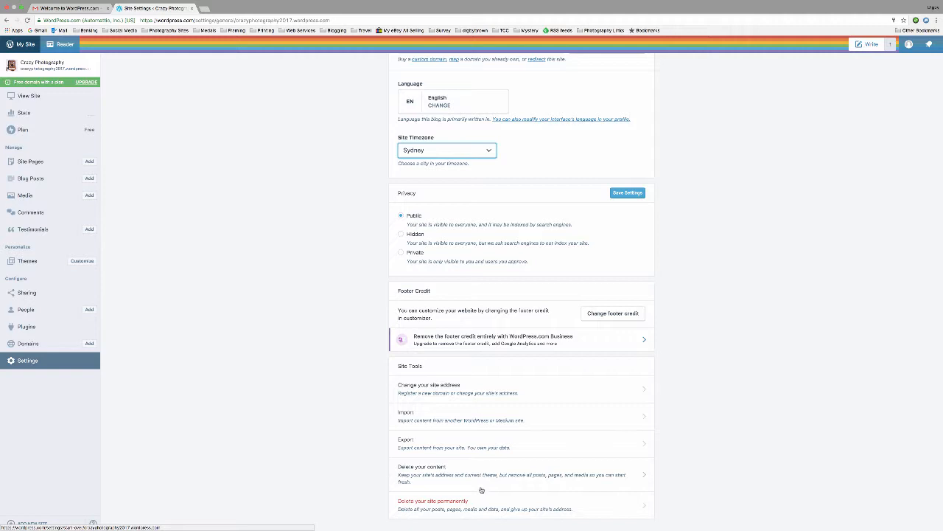
Review the site's domains, plugins, team member details and social sharing connections.
left_click(25, 343)
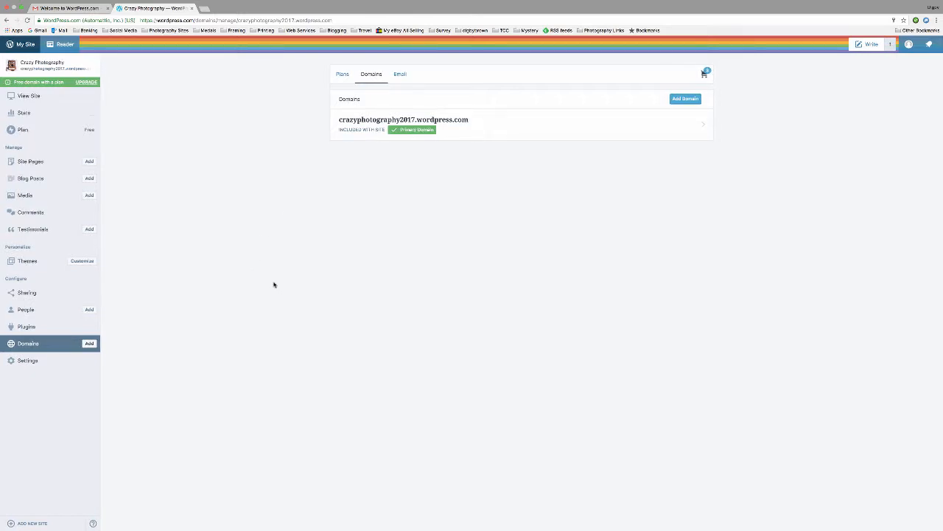
left_click(27, 327)
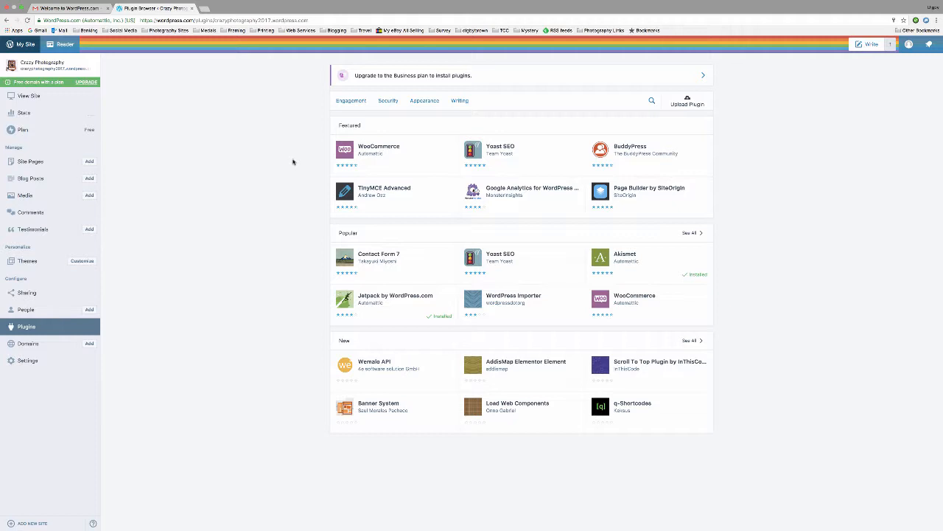
left_click(29, 310)
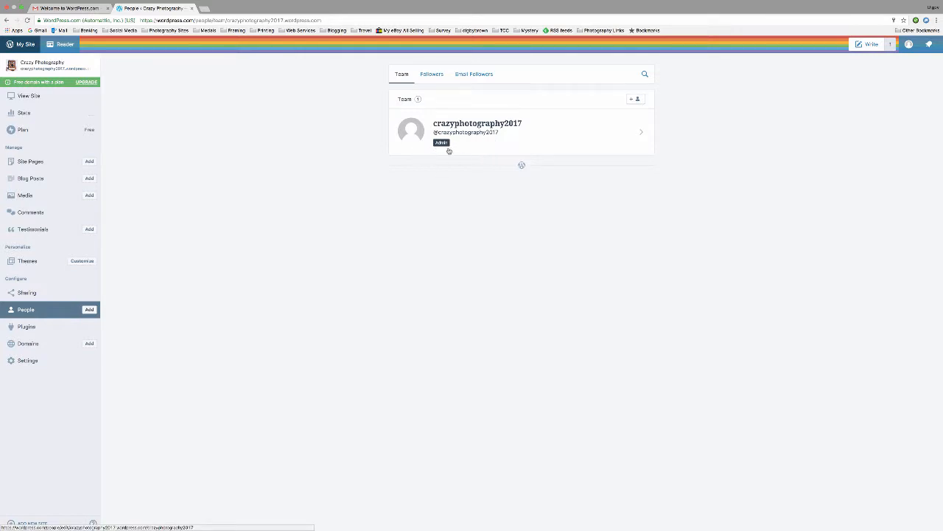
left_click(638, 133)
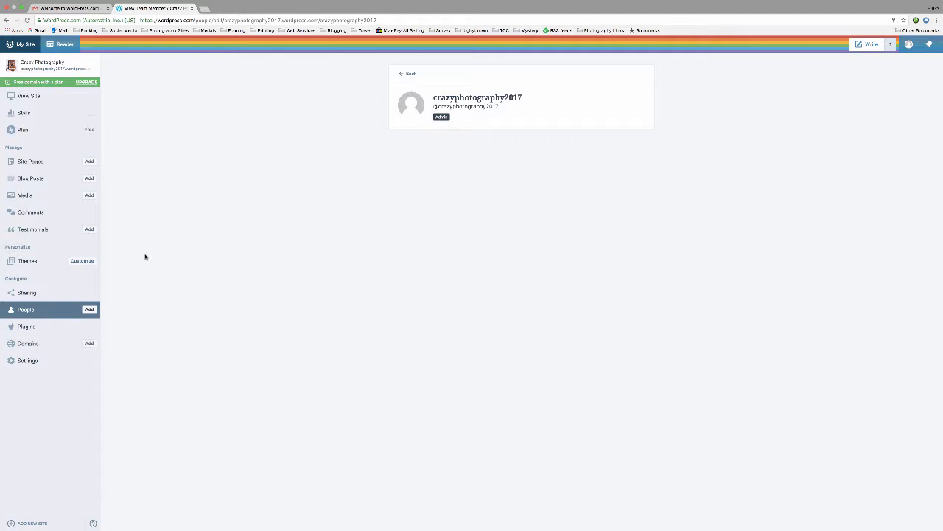
left_click(52, 293)
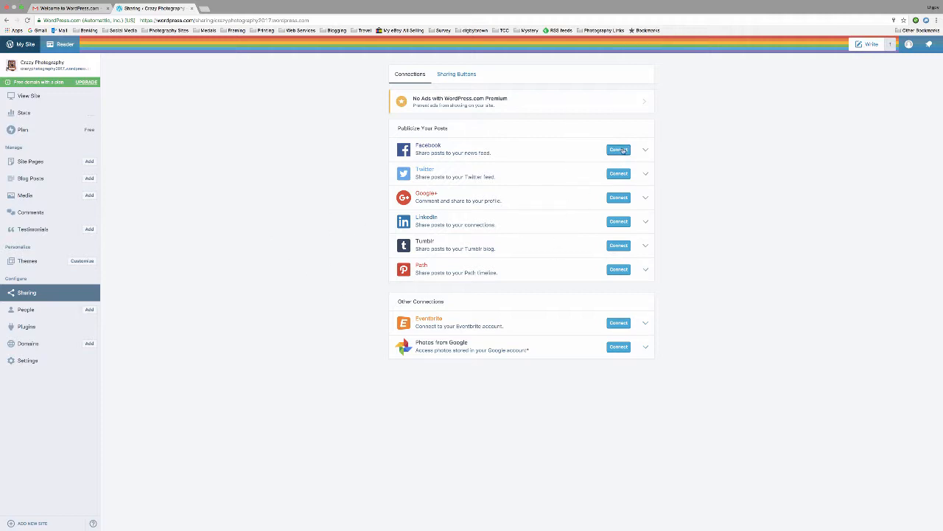
Limit the site's theme list to free themes and search it for "photography".
left_click(27, 261)
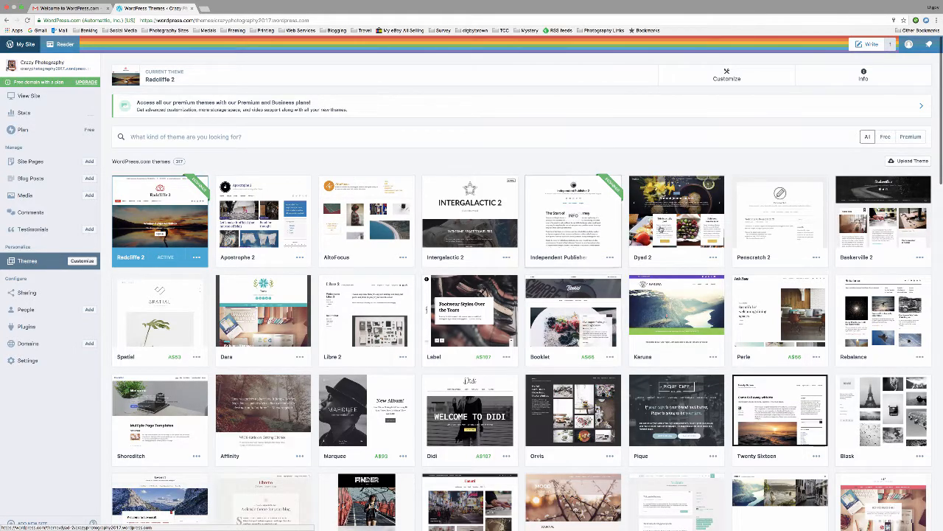
left_click(885, 137)
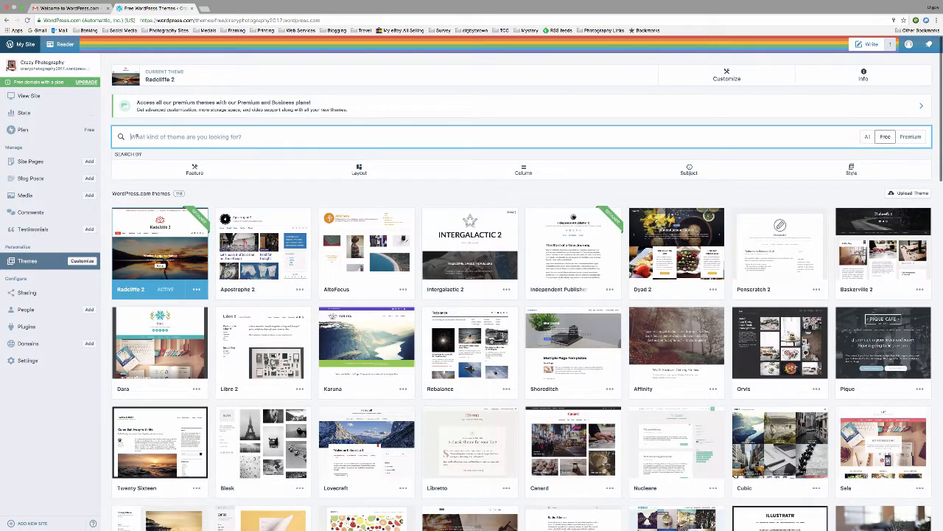
type("p")
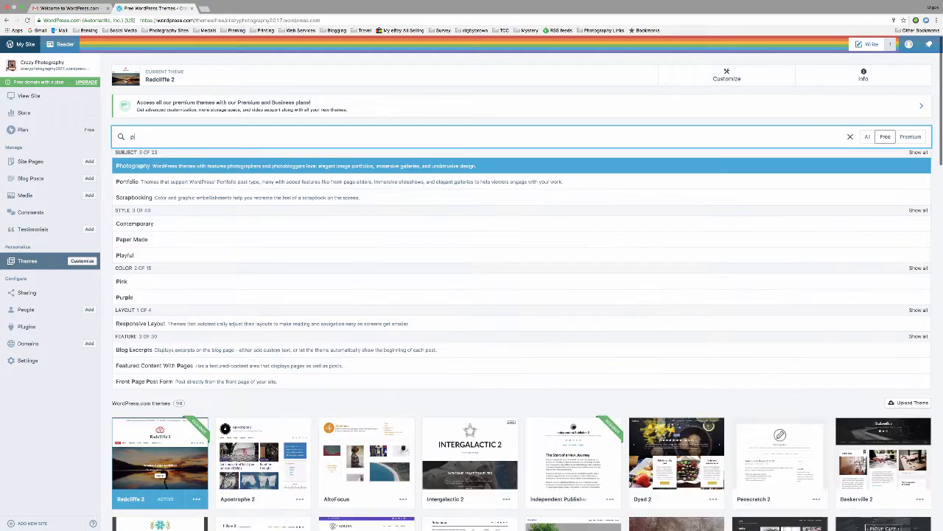
type("hotgraph")
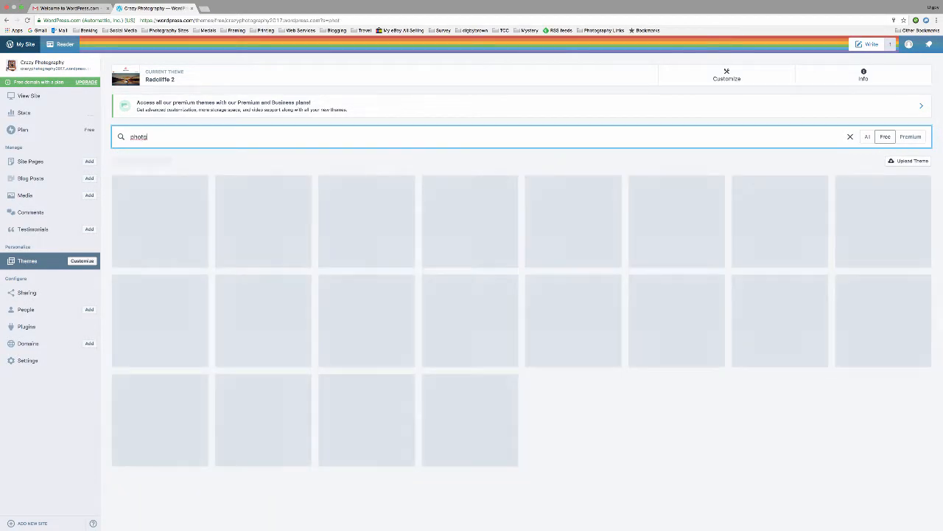
type("y")
left_click(143, 136)
type("o")
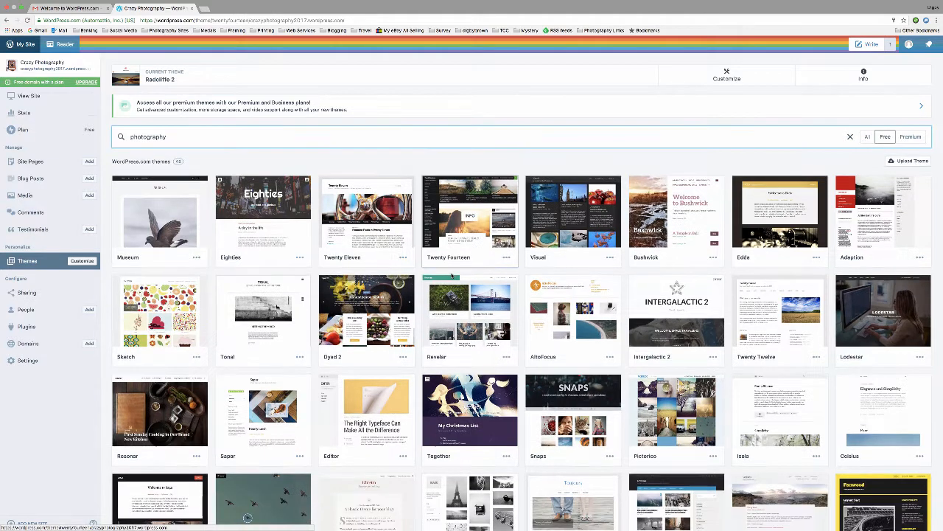
View the Twenty Fourteen theme's details, return to the theme list and open the customizer for the site.
left_click(451, 275)
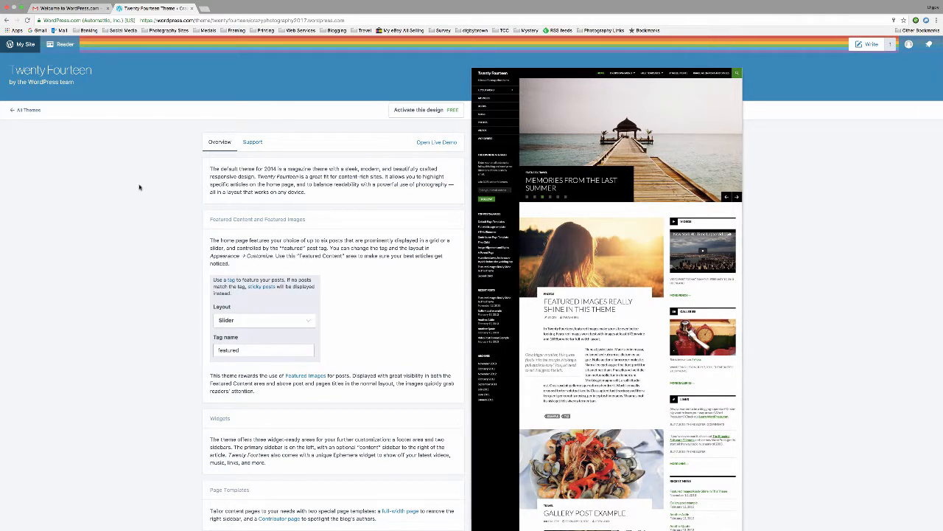
left_click(27, 110)
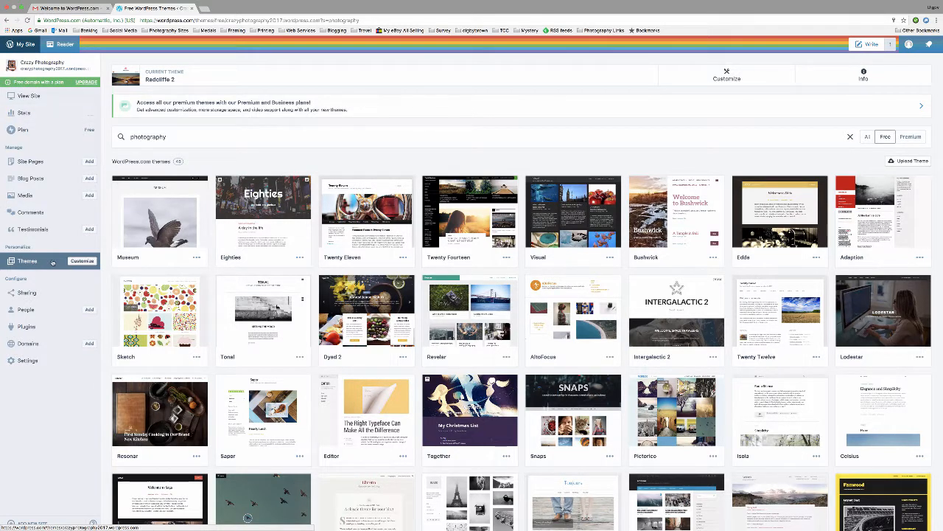
left_click(82, 262)
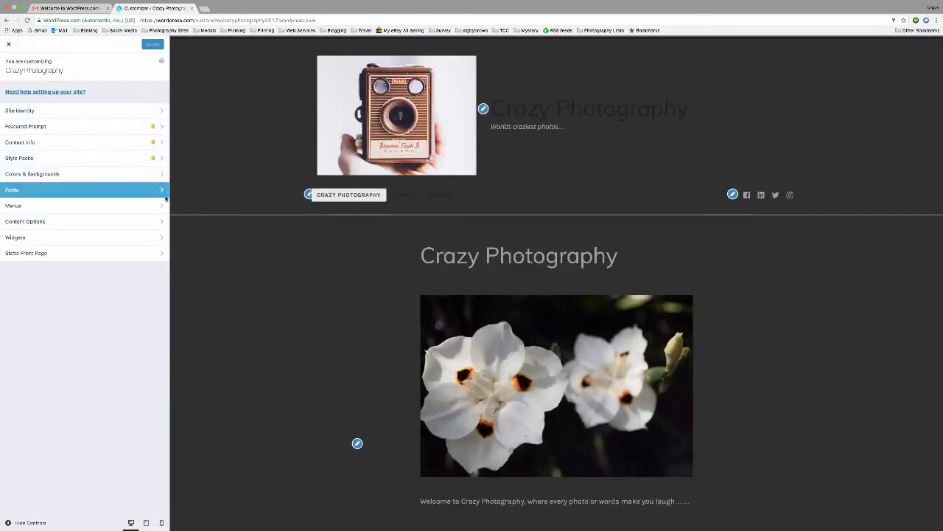
Review the site identity settings and the footer credit options, keeping WordPress.com Logo as the credit.
left_click(21, 112)
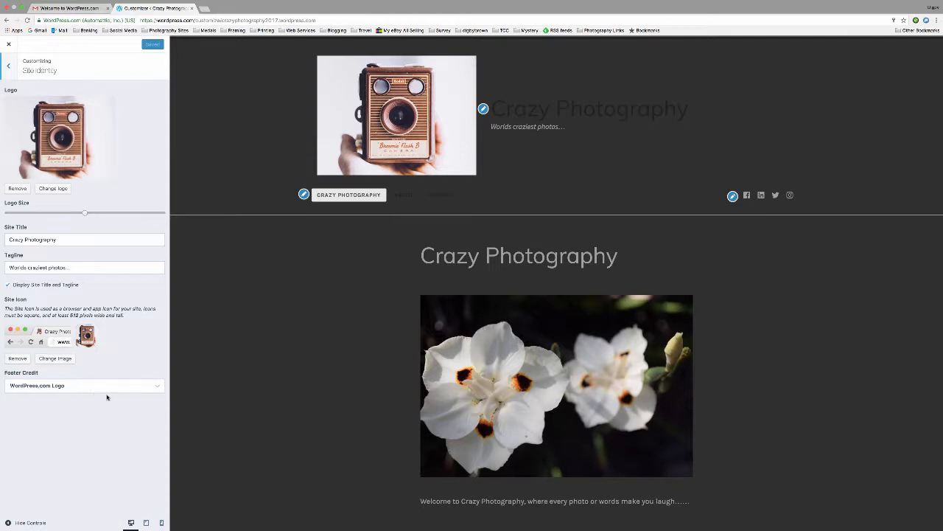
left_click(71, 388)
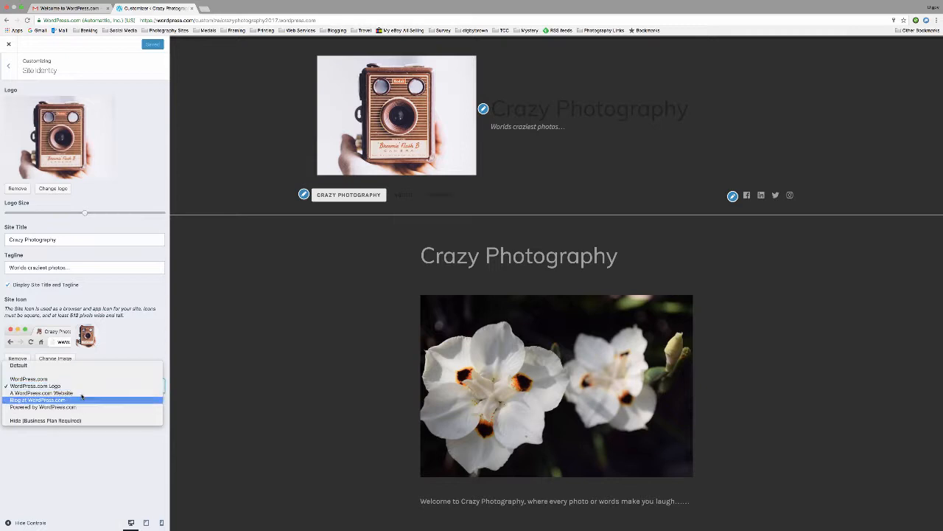
left_click(84, 386)
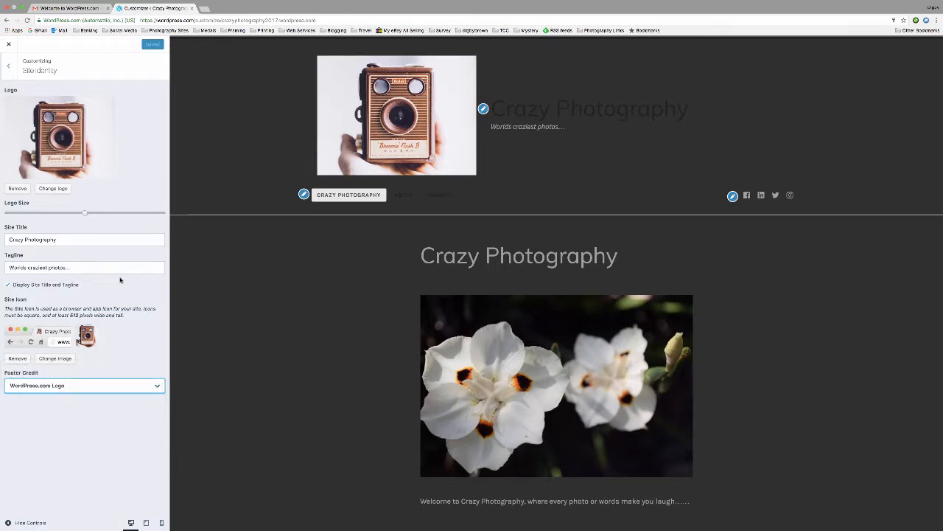
left_click(11, 67)
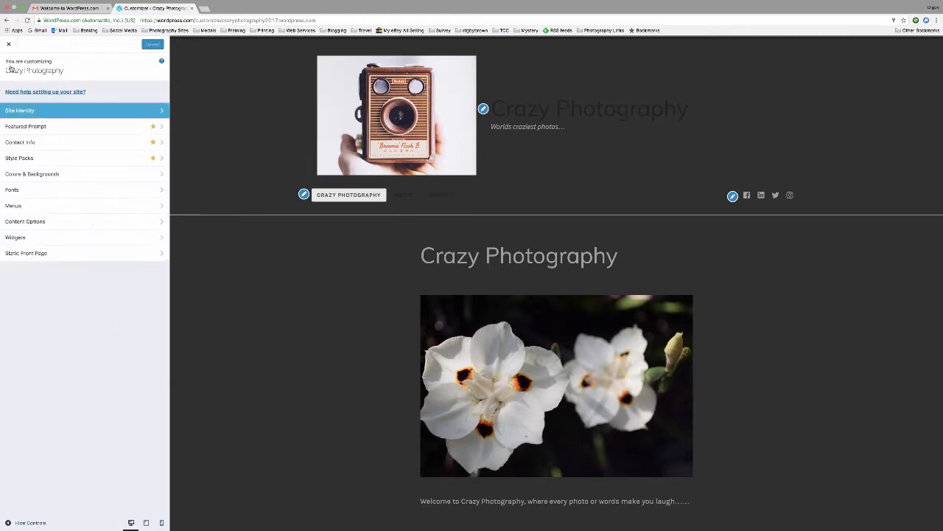
Review the customizer's featured prompt settings and contact information settings.
left_click(40, 127)
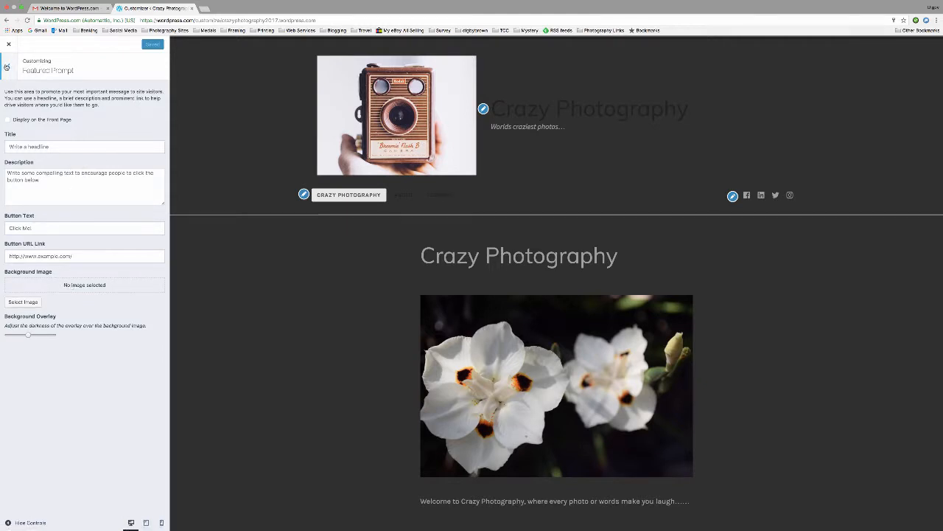
left_click(7, 67)
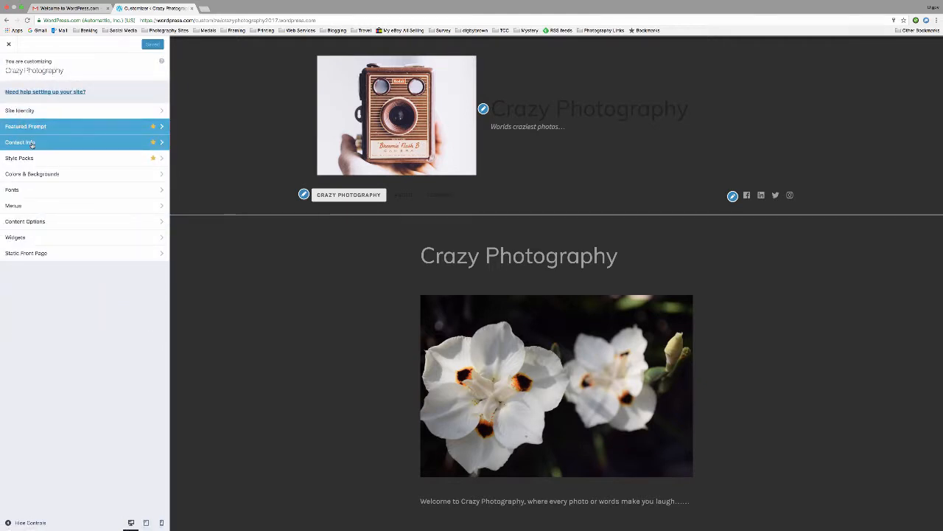
left_click(32, 144)
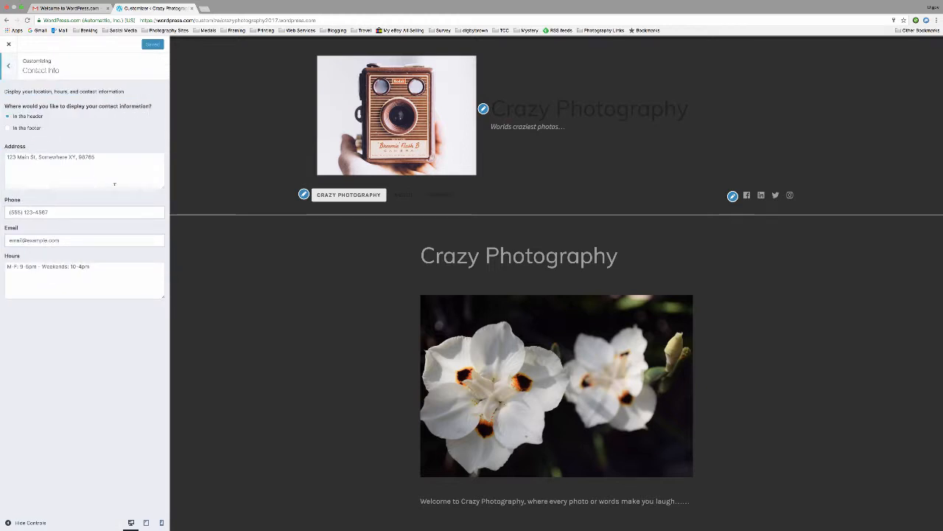
left_click(8, 67)
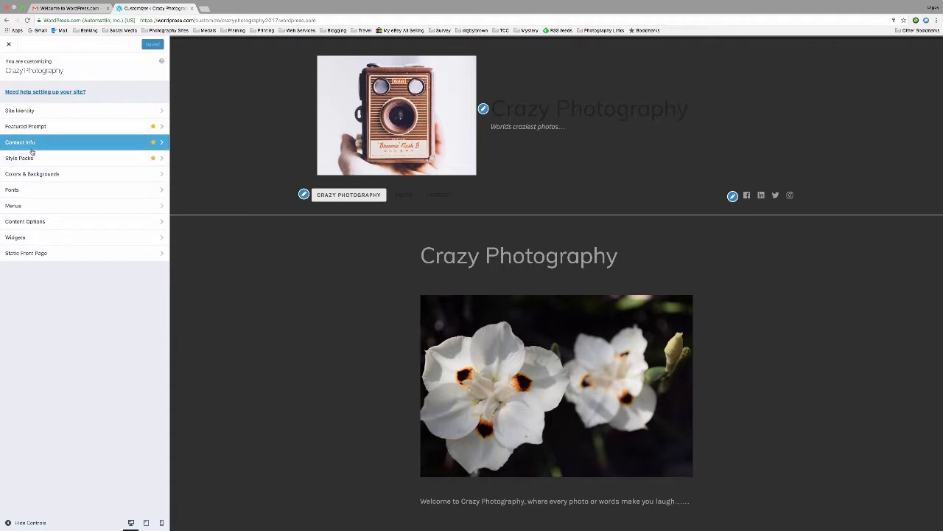
Apply the Vintage Paper style pack to the site.
left_click(33, 158)
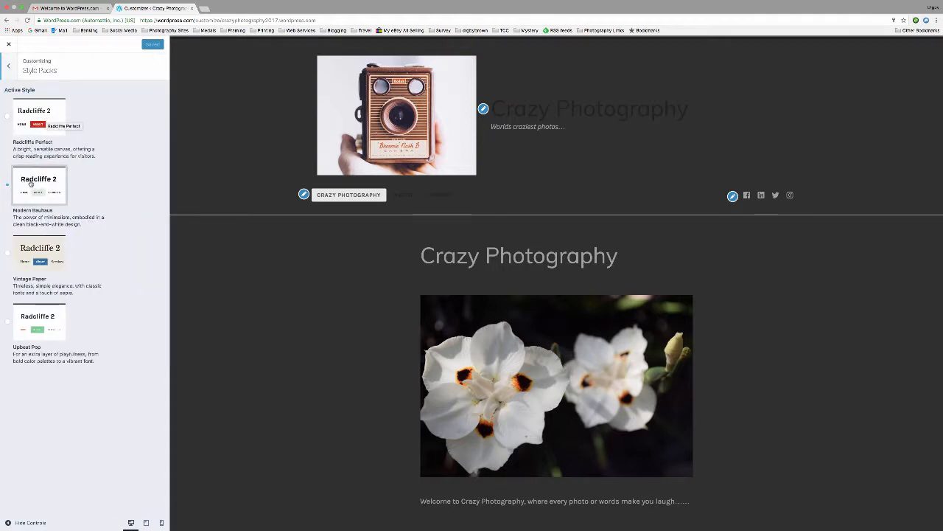
left_click(30, 245)
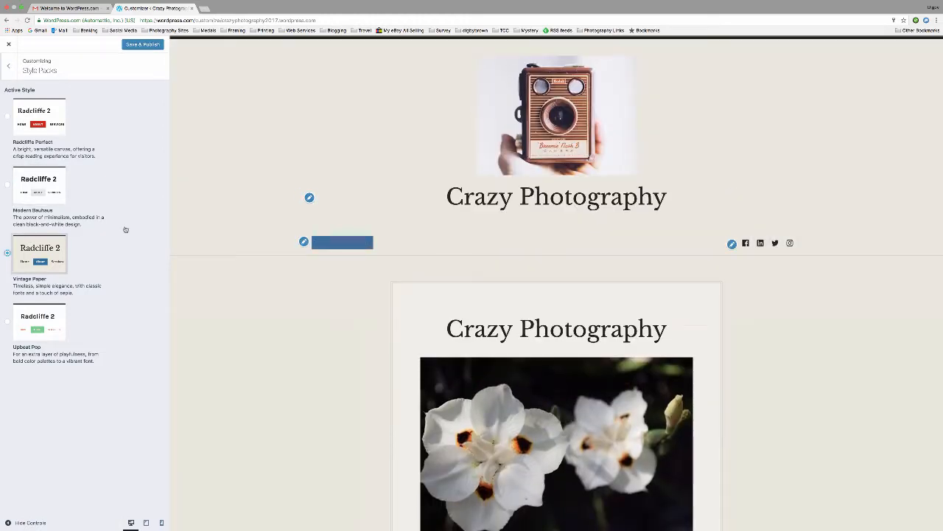
left_click(8, 66)
Try suggested background colors and several featured palettes, ending with the dark grey and purple palette.
left_click(50, 175)
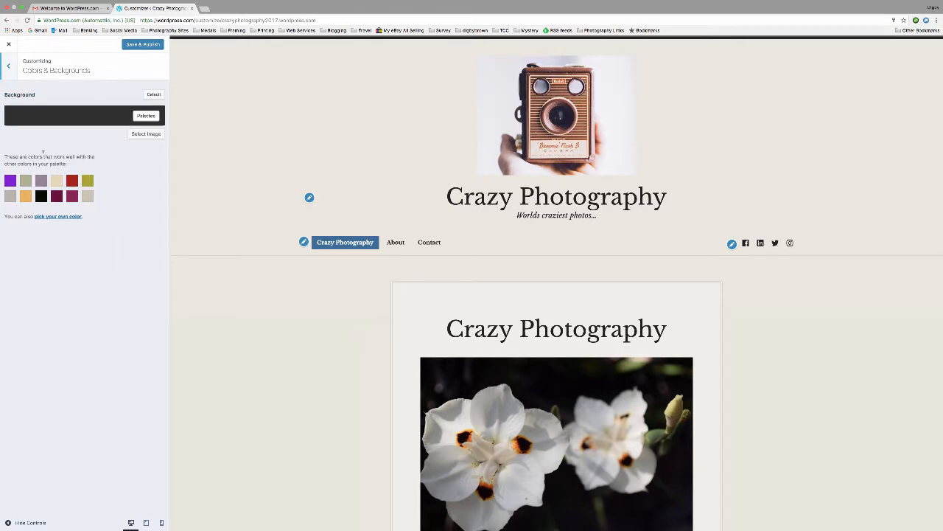
left_click(29, 182)
left_click(43, 184)
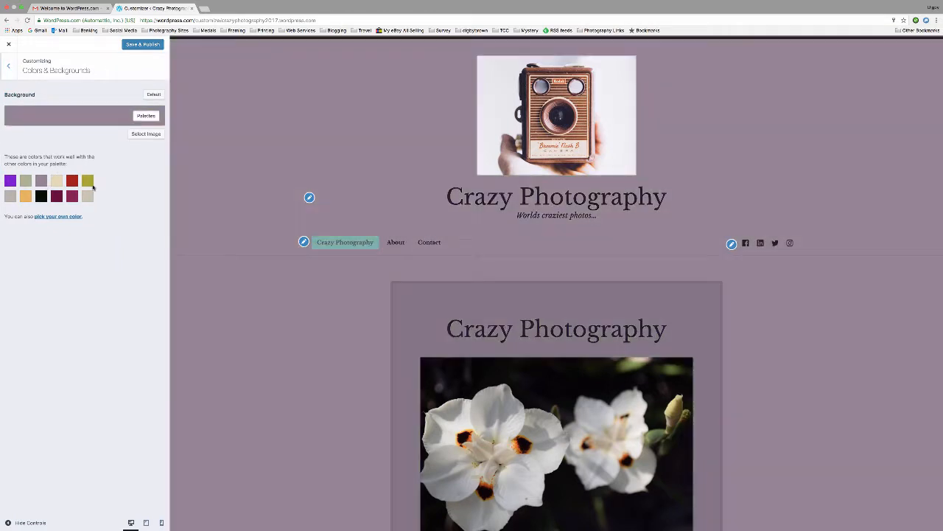
left_click(144, 116)
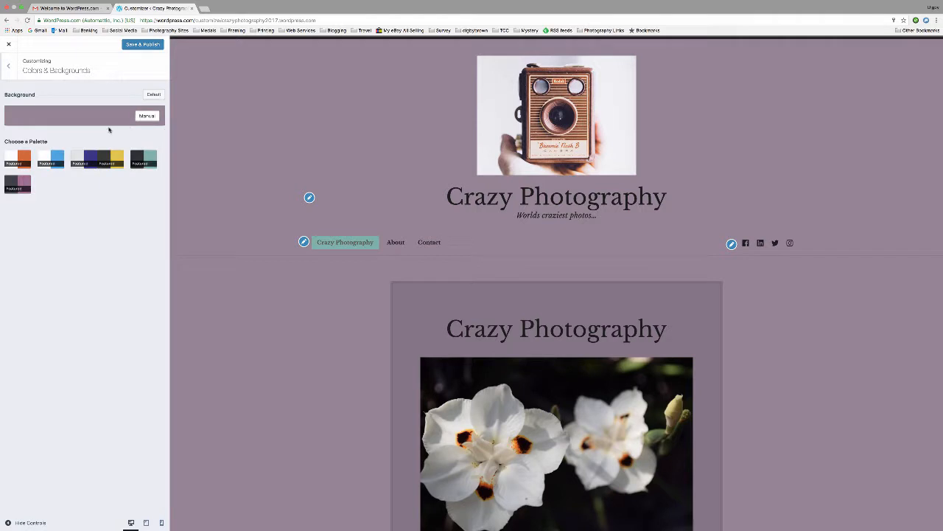
left_click(26, 160)
left_click(49, 161)
left_click(106, 163)
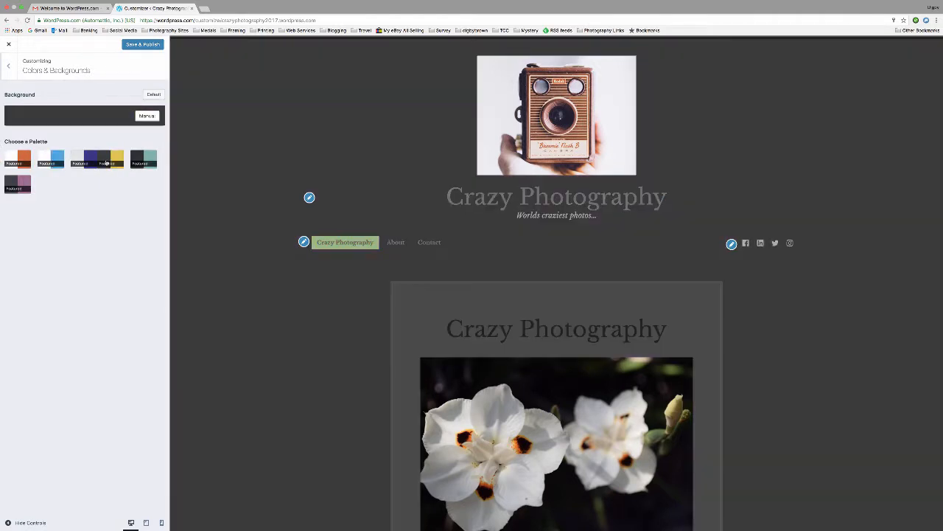
left_click(143, 164)
left_click(21, 184)
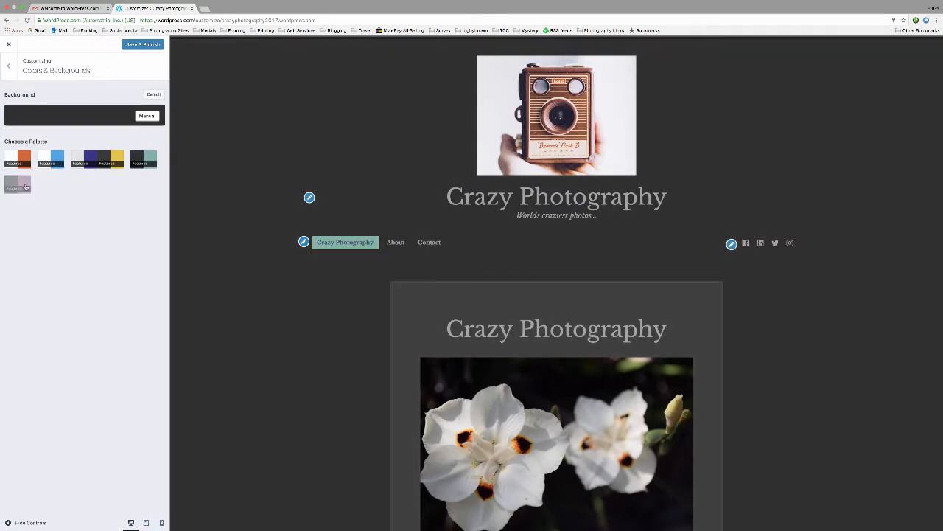
left_click(8, 66)
Look through the fonts available for the base font and headings, leaving both selections as they are.
left_click(45, 193)
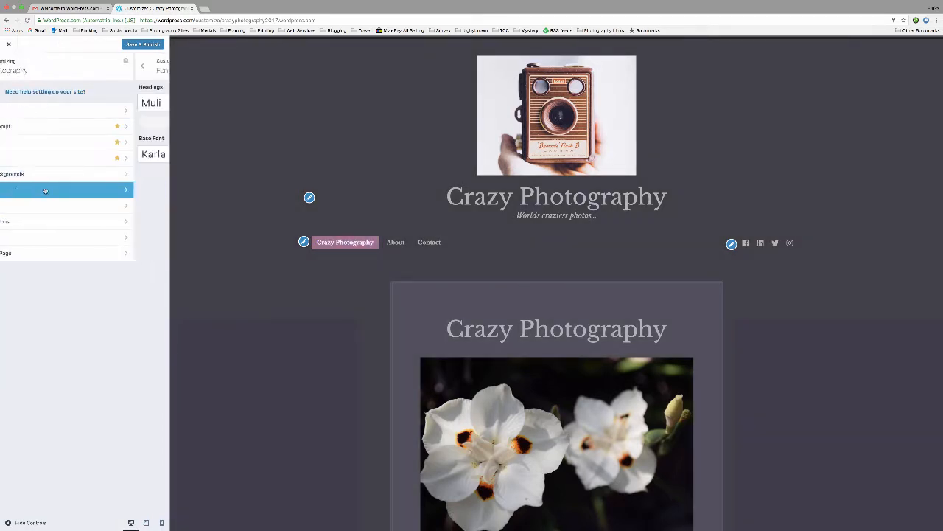
left_click(58, 153)
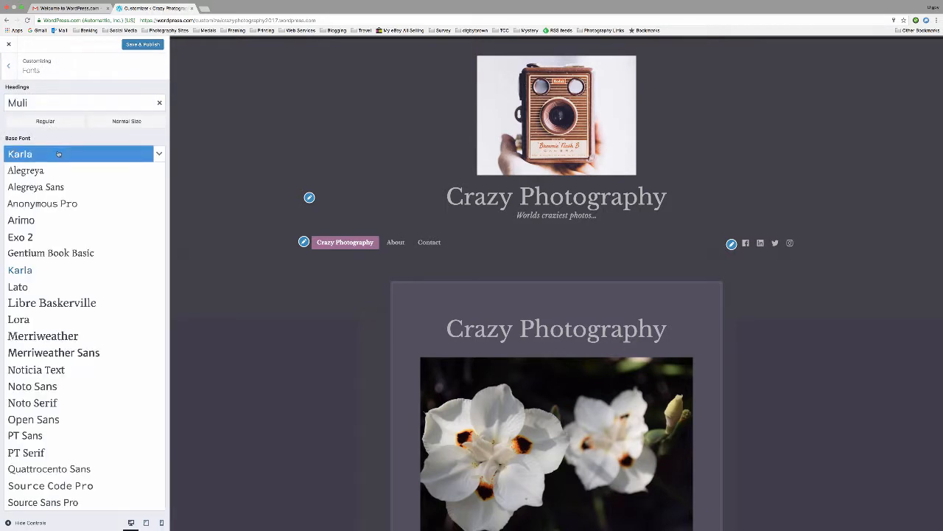
left_click(60, 102)
left_click(58, 100)
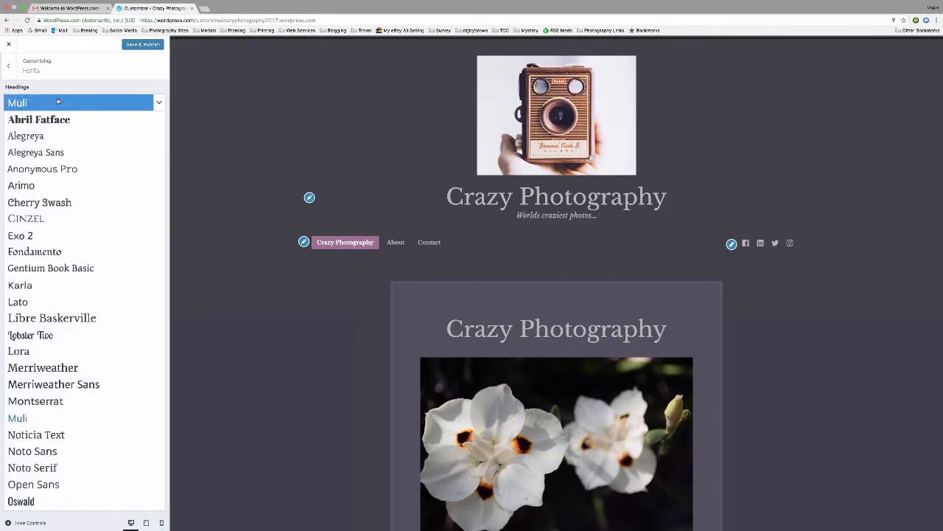
left_click(58, 100)
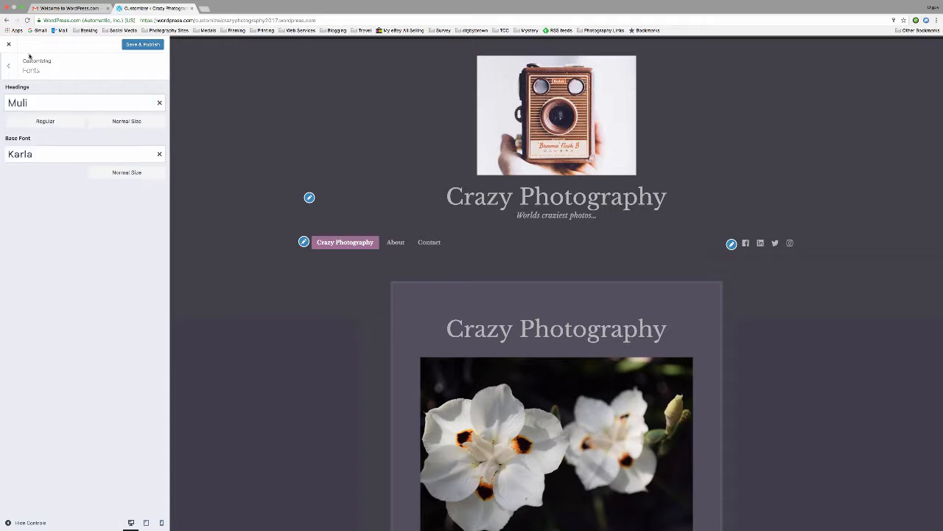
left_click(9, 66)
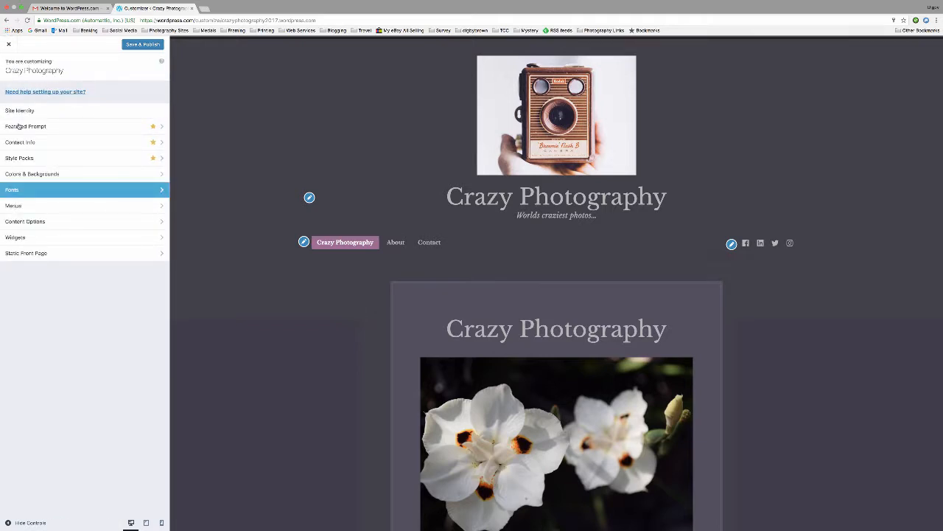
Open the Primary menu and examine the Contact item's settings.
left_click(18, 206)
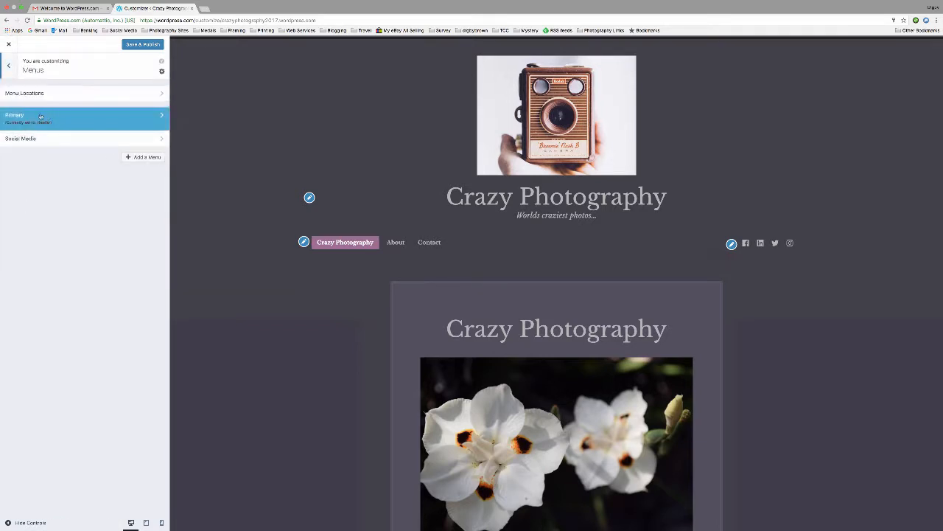
left_click(114, 121)
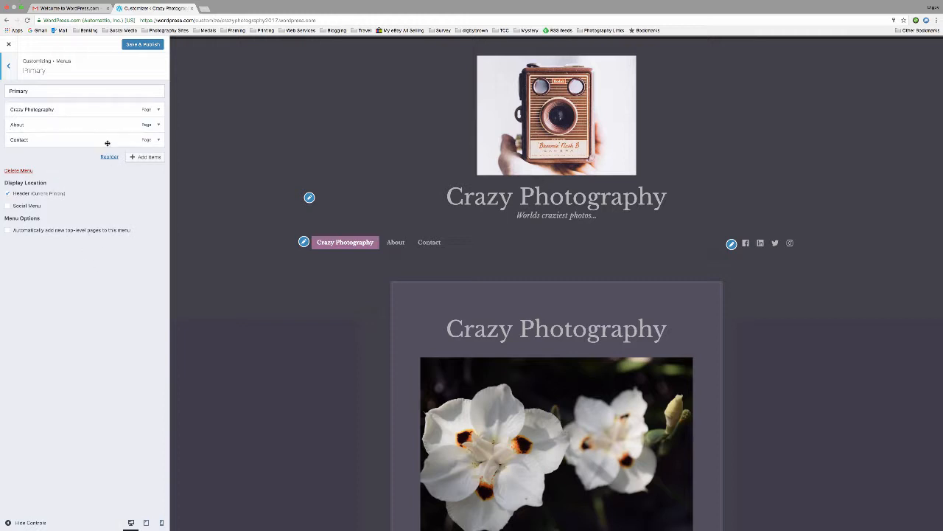
left_click(157, 139)
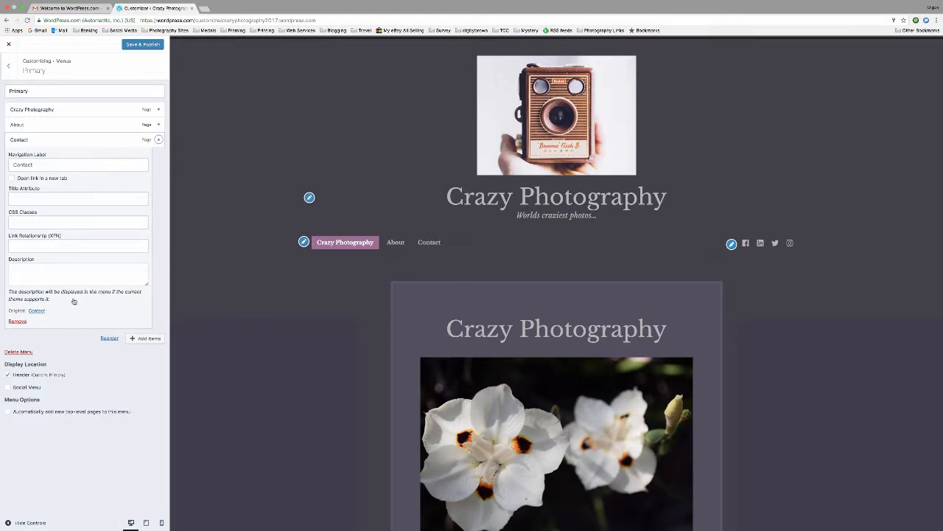
left_click(157, 141)
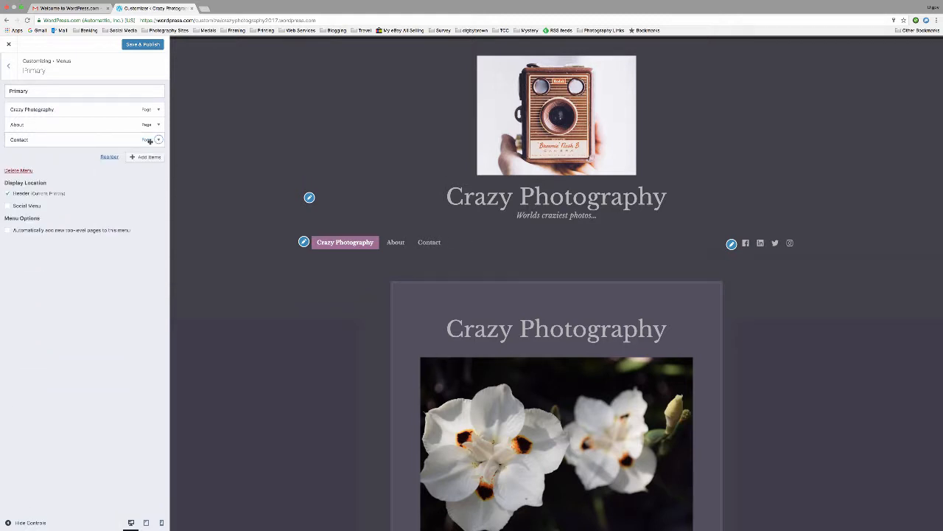
Add the Home link to the Primary menu and move it above Crazy Photography as the first item.
left_click(144, 157)
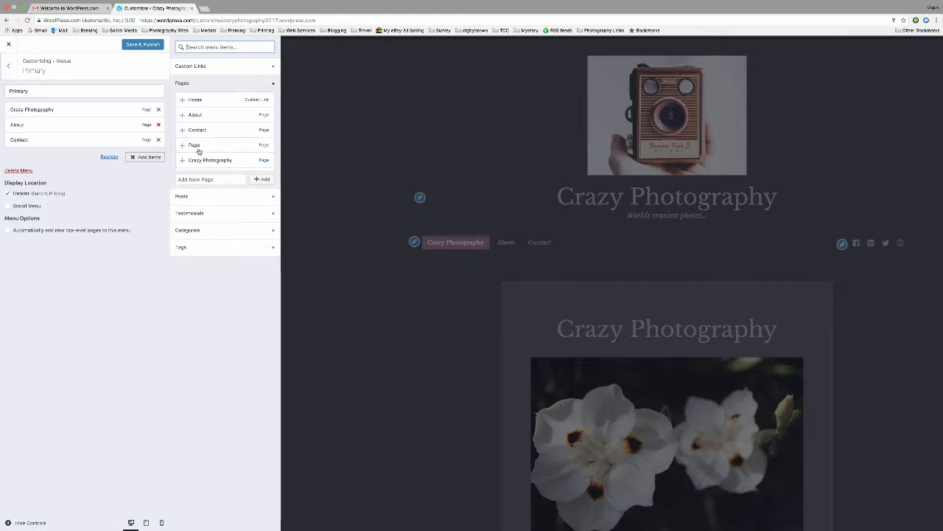
left_click(198, 100)
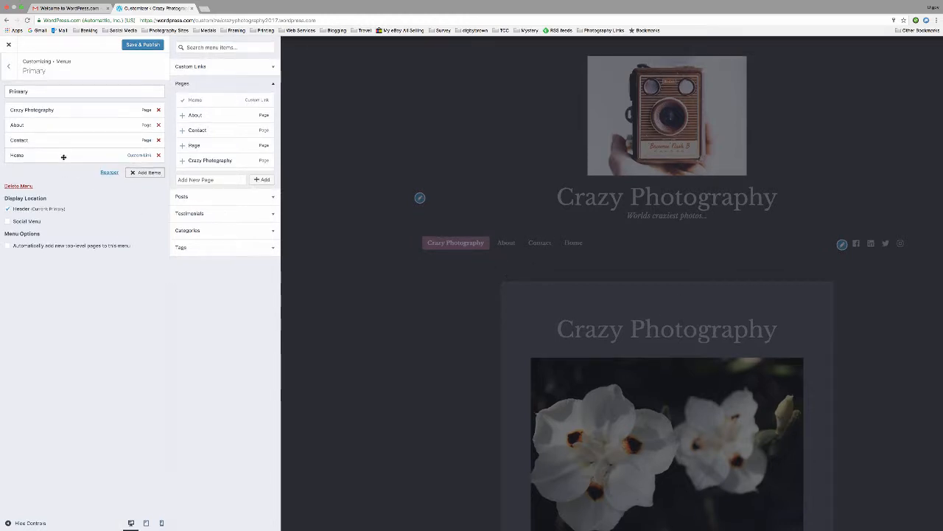
left_click_drag(63, 156, 63, 99)
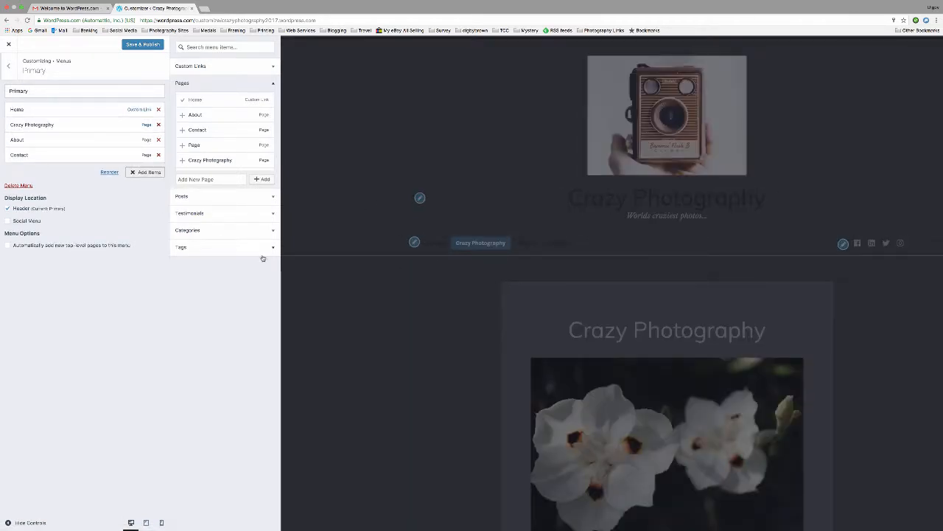
left_click(8, 65)
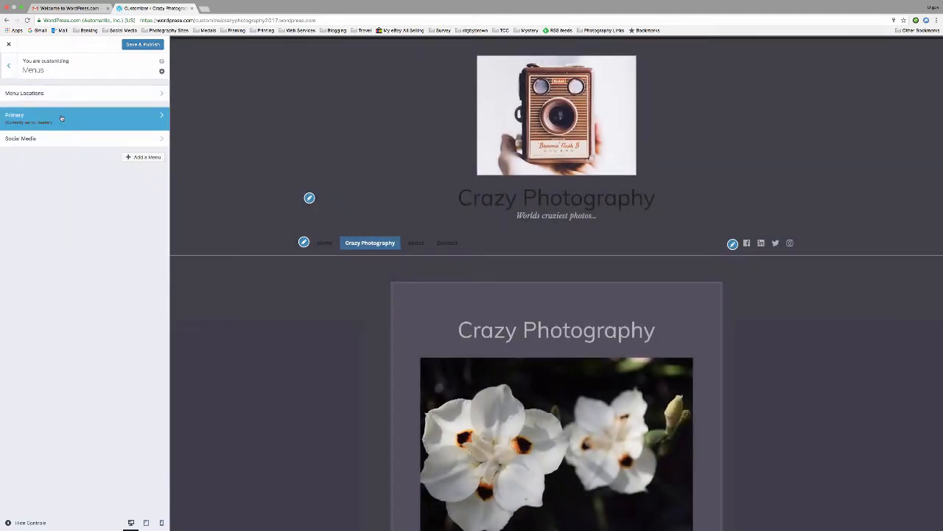
left_click(8, 65)
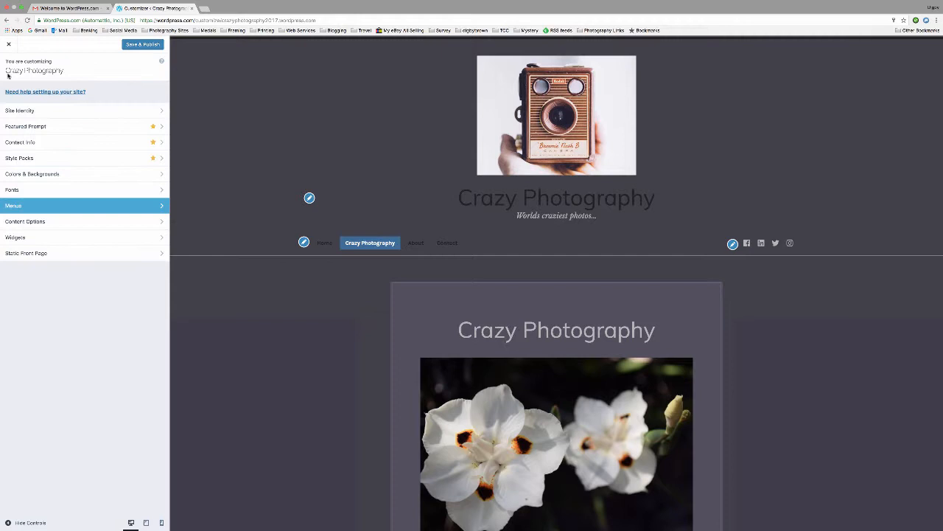
Examine the Content Options settings and the footer widget areas, comparing them with the footer in the site preview.
left_click(38, 223)
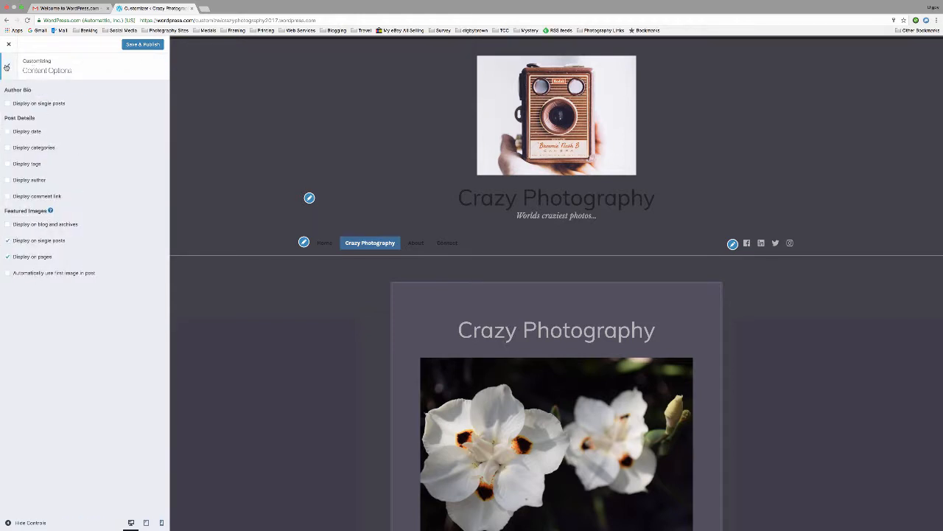
left_click(8, 65)
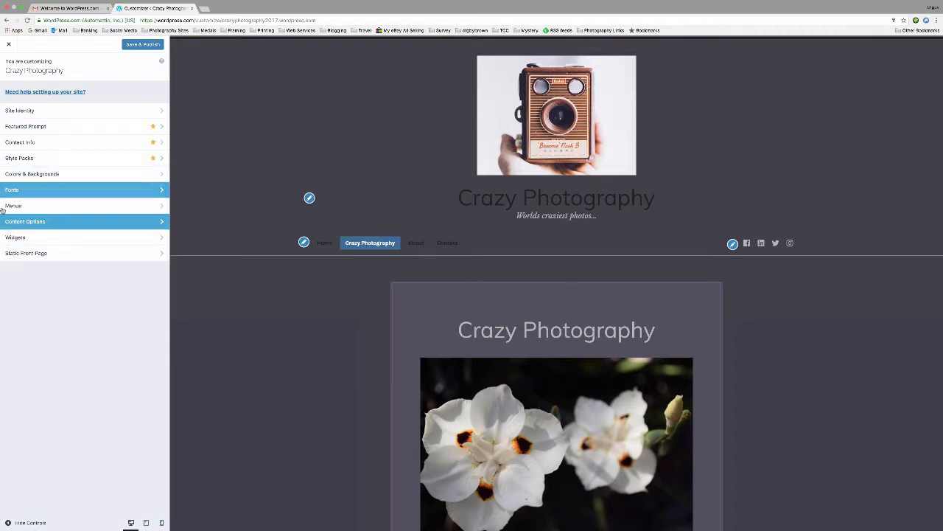
left_click(29, 238)
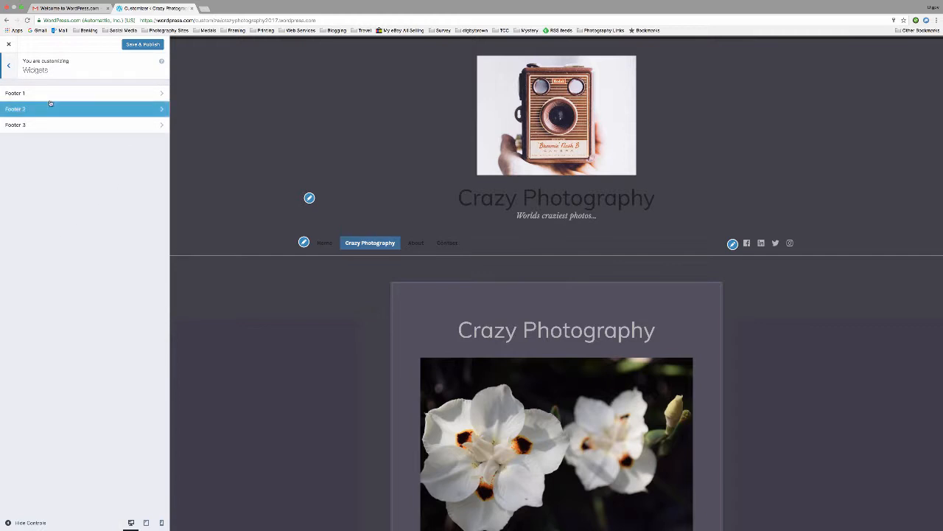
scroll(367, 412, "down", 6)
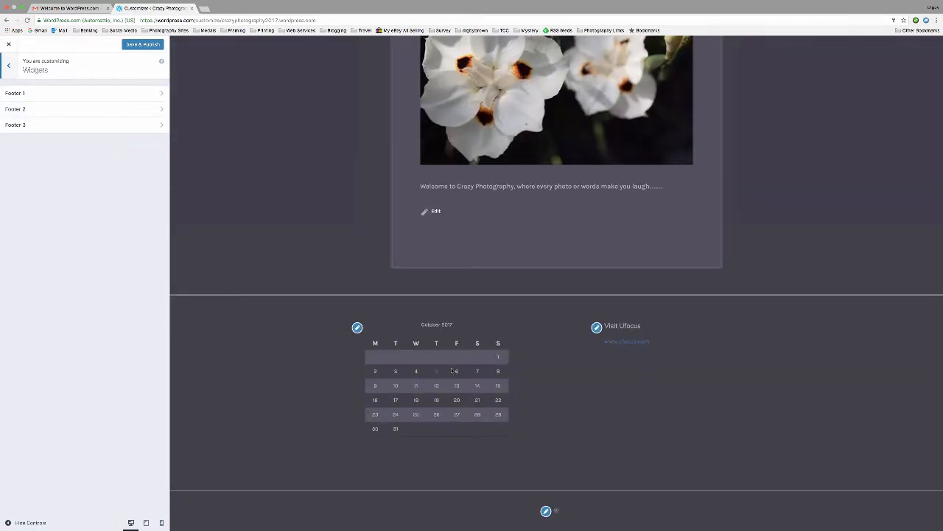
Try adding the Facebook Page Plugin widget to Footer 1, then delete it and return to the main customizer options.
left_click(103, 93)
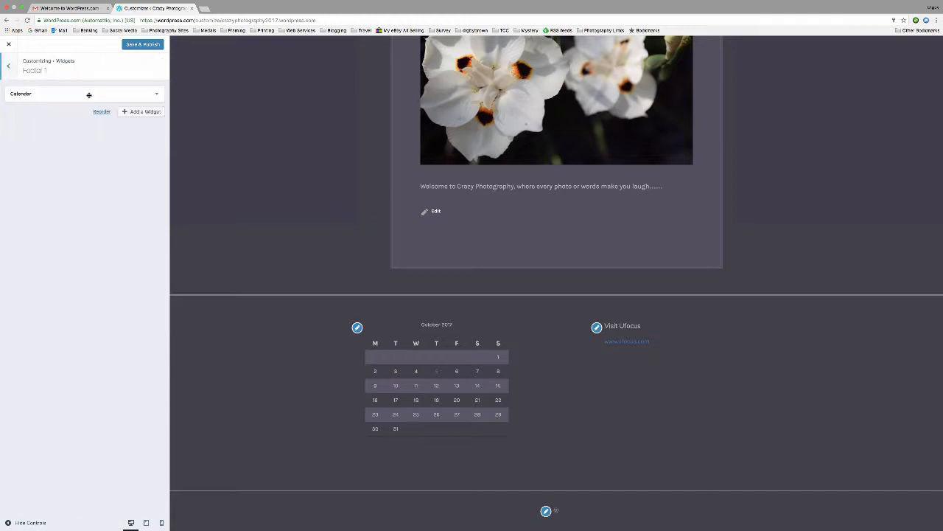
left_click(125, 111)
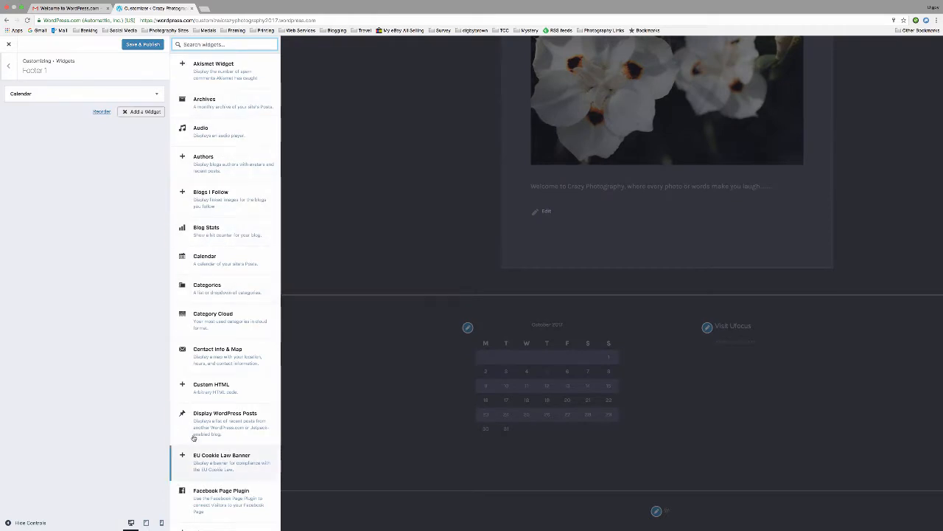
scroll(218, 383, "down", 5)
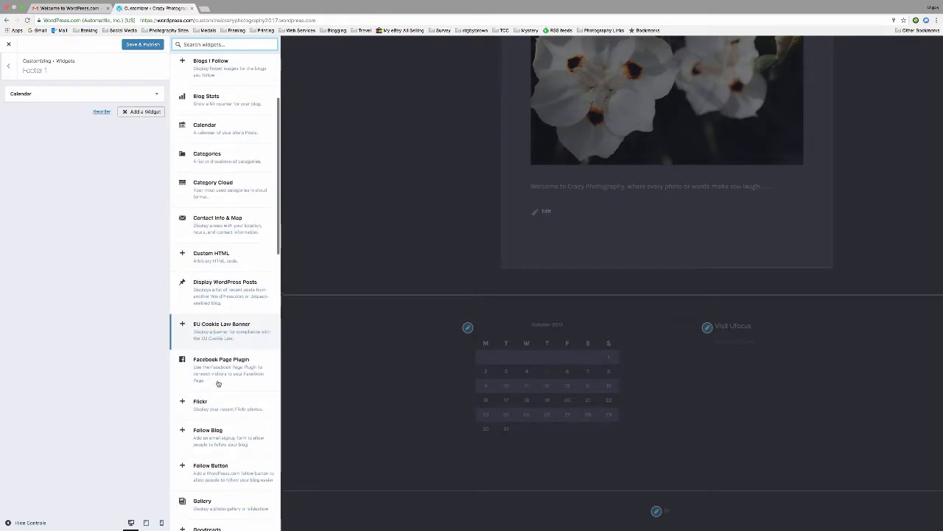
scroll(218, 383, "down", 2)
scroll(219, 383, "down", 1)
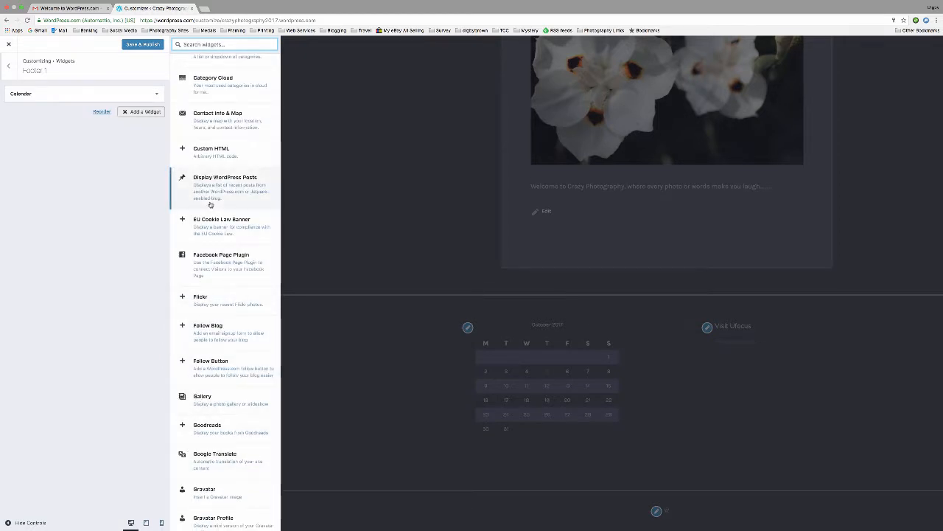
left_click(205, 262)
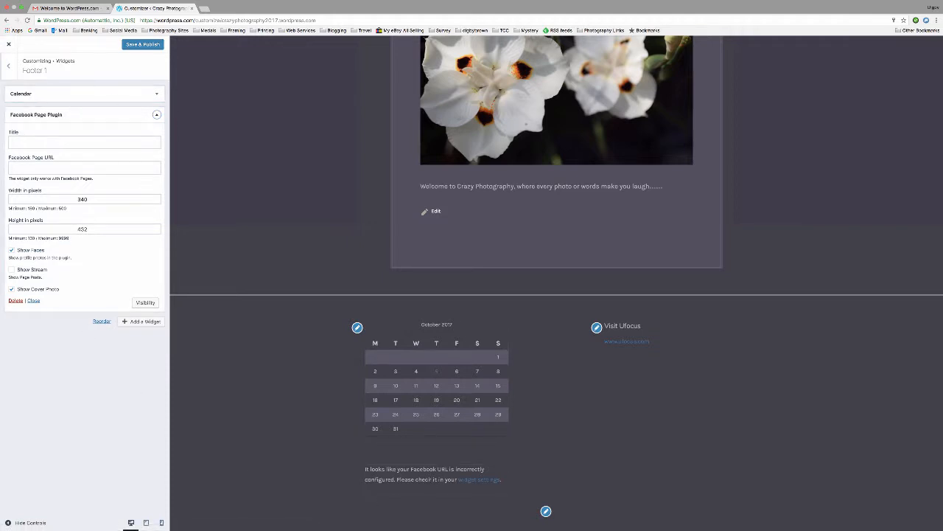
left_click(14, 302)
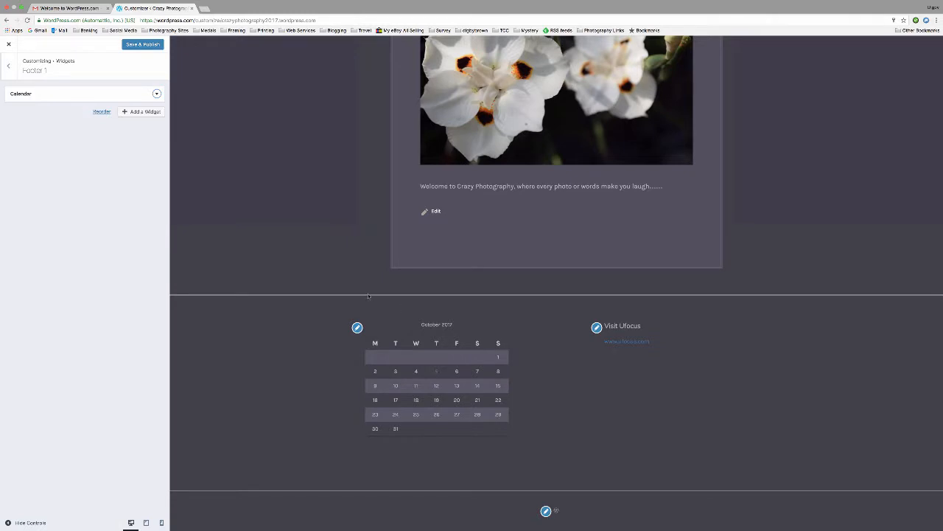
left_click(8, 69)
left_click(9, 70)
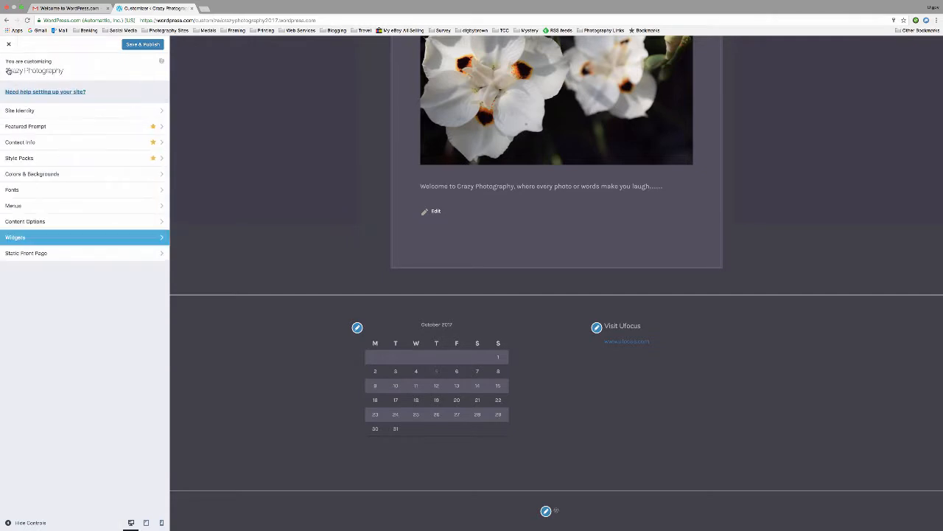
Try displaying the latest posts on the front page, examine the preview, and switch back to a static page.
left_click(26, 256)
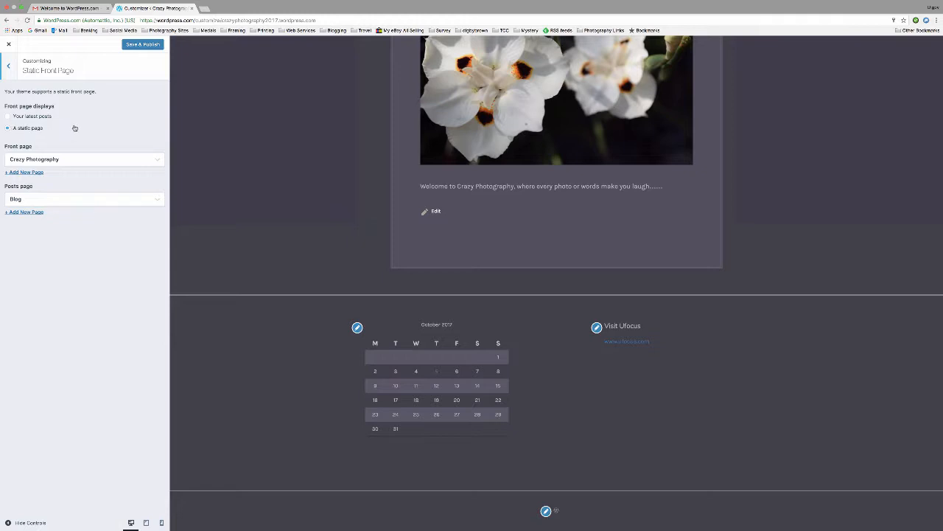
left_click(7, 116)
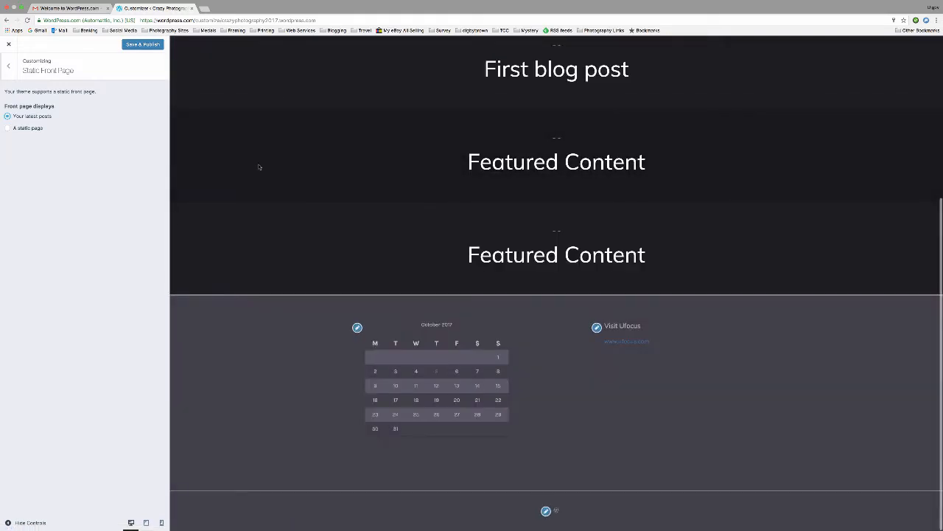
scroll(384, 195, "up", 3)
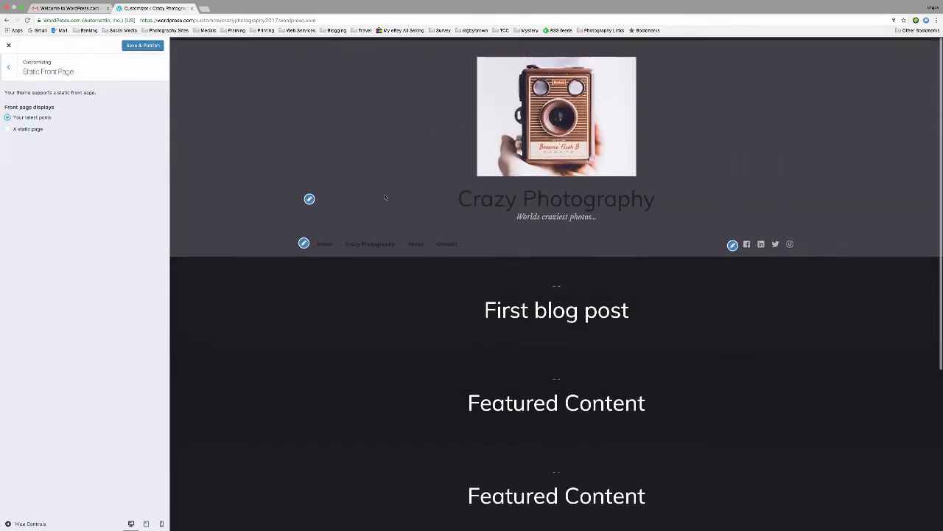
scroll(384, 194, "up", 1)
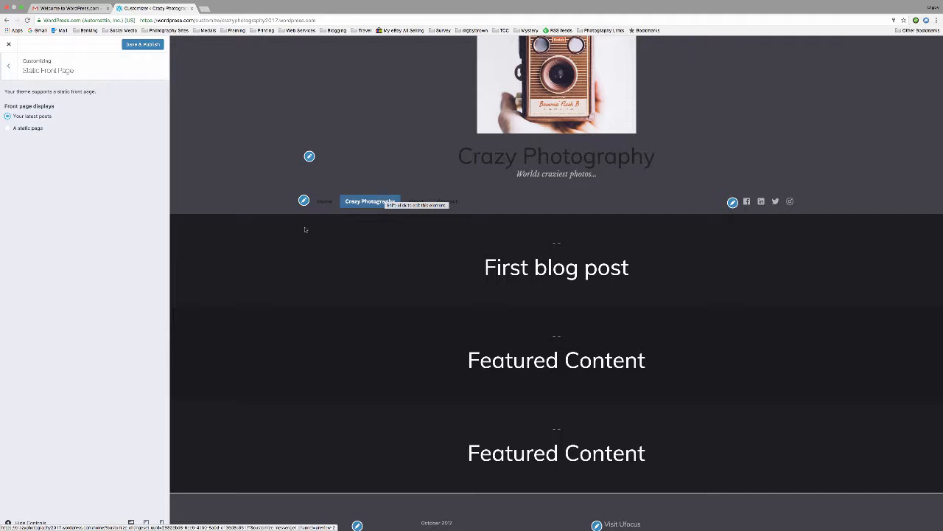
left_click(7, 128)
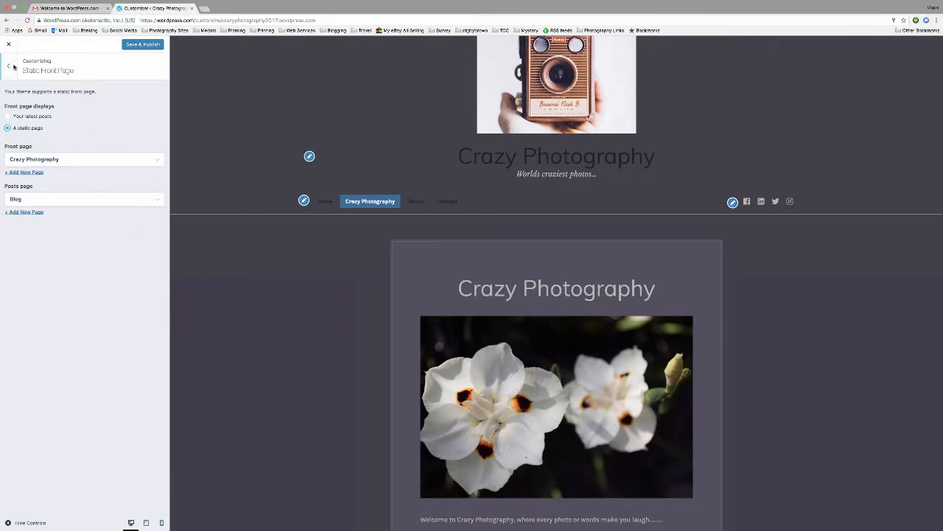
Save and publish the customizations and close the customizer.
left_click(137, 45)
left_click(9, 68)
left_click(9, 44)
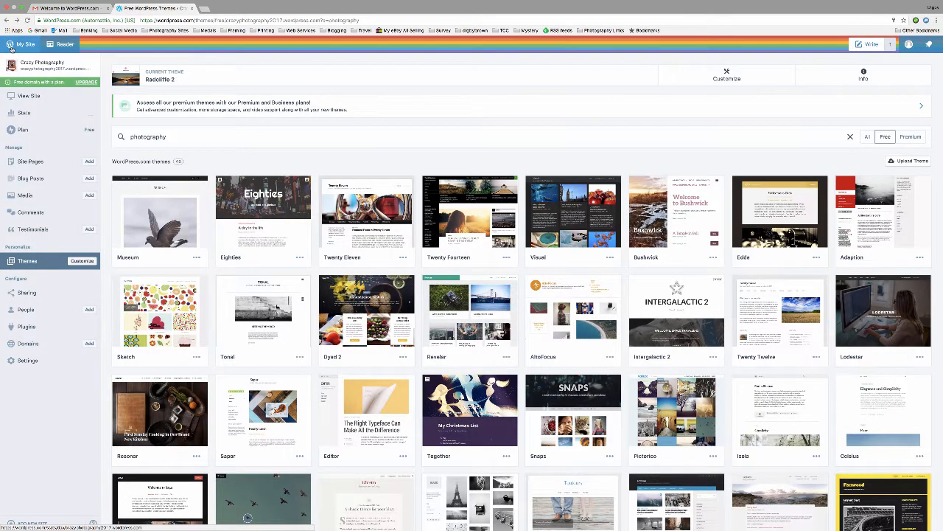
Look through the site's testimonials, comments, media library, blog posts, site pages and upgrade plans.
left_click(33, 230)
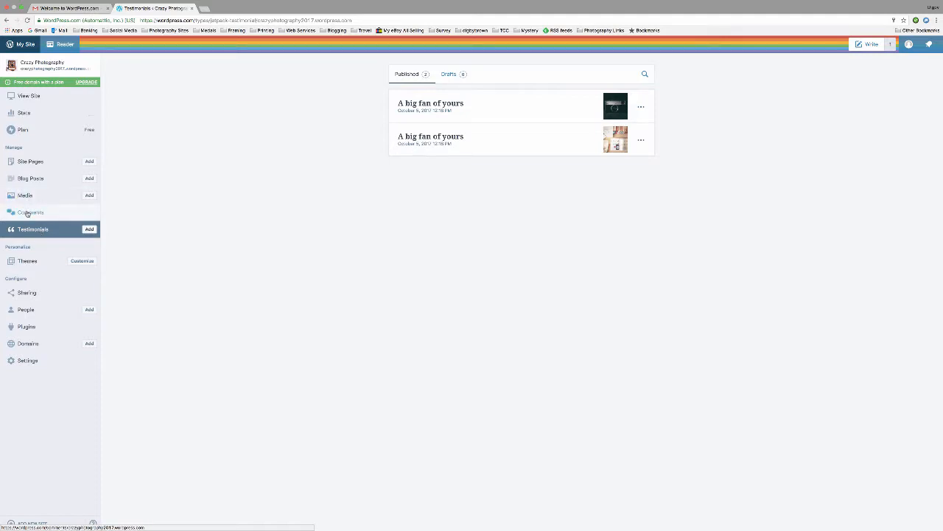
left_click(27, 213)
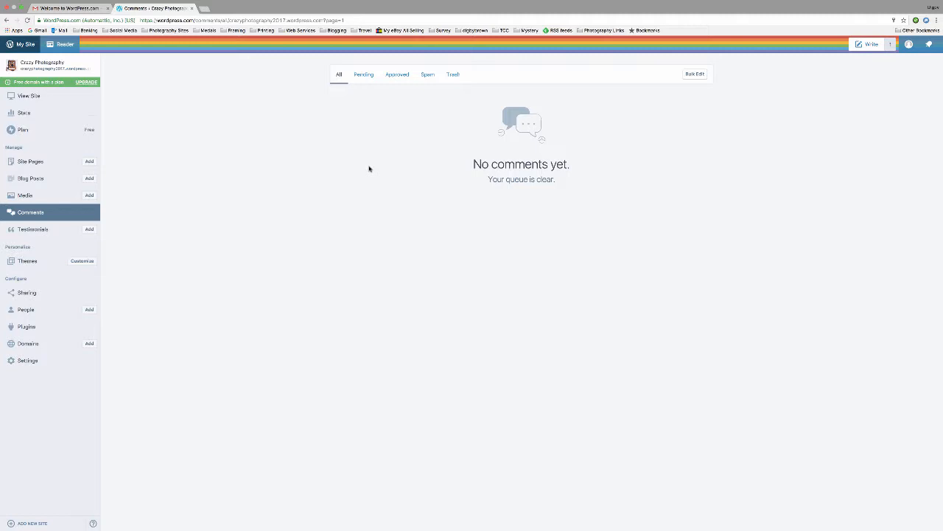
left_click(26, 196)
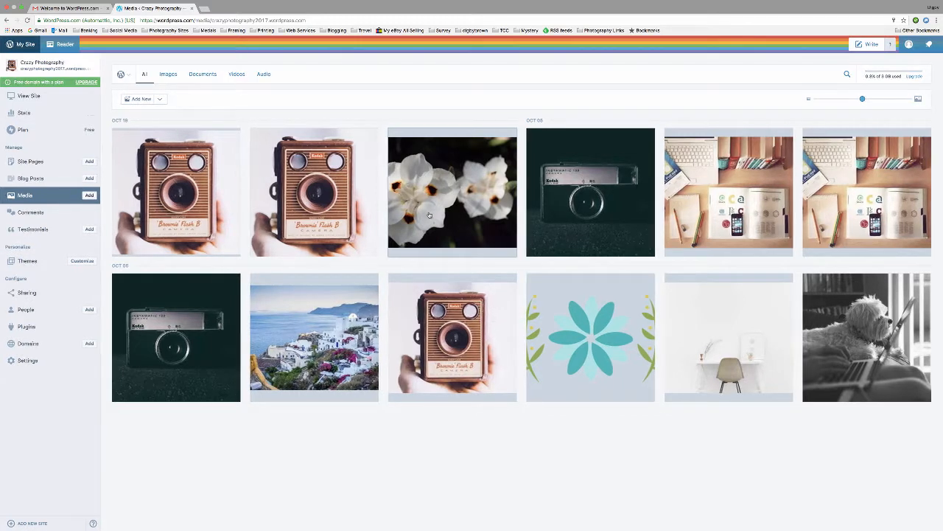
left_click(29, 179)
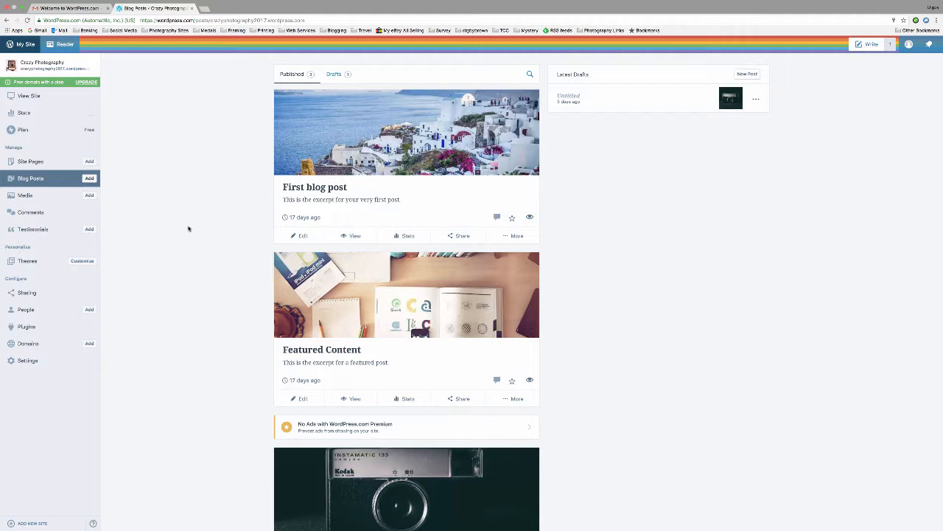
left_click(28, 160)
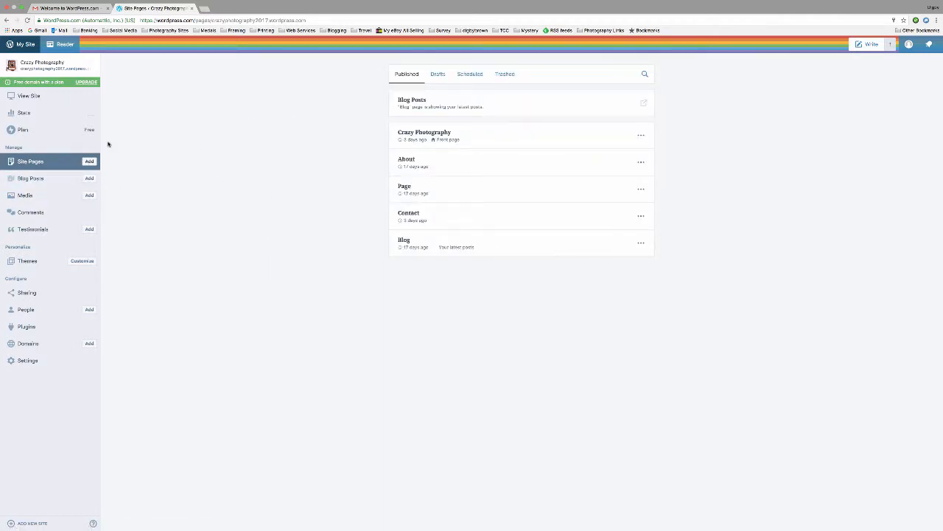
left_click(24, 131)
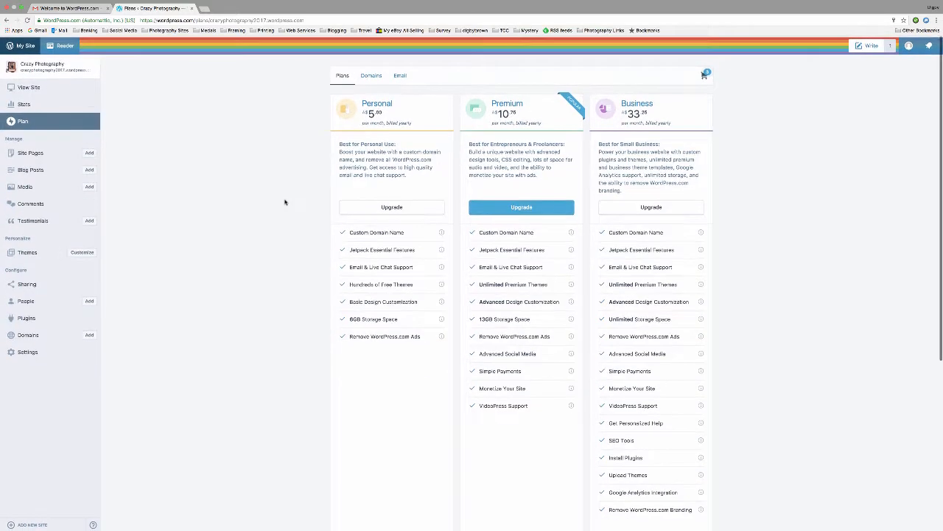
View the published site and examine its home page and About page down to the footer.
left_click(27, 86)
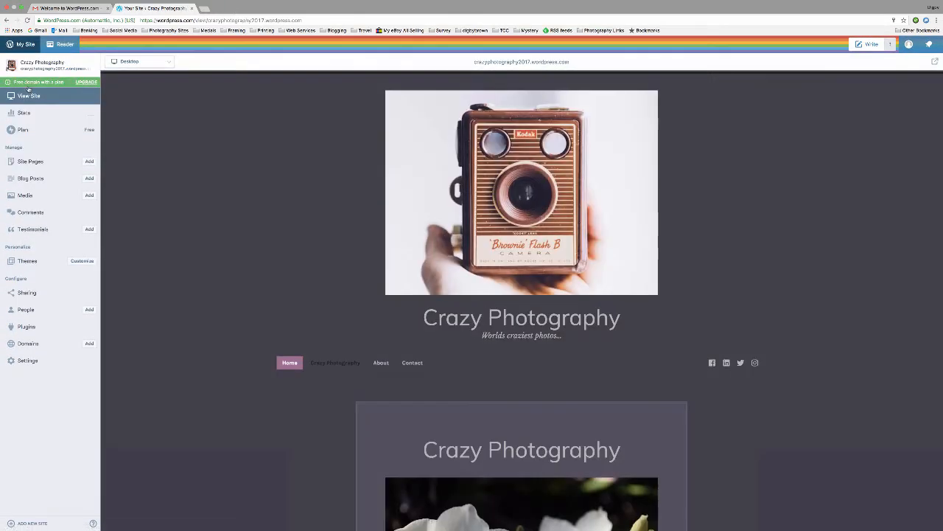
scroll(214, 212, "down", 7)
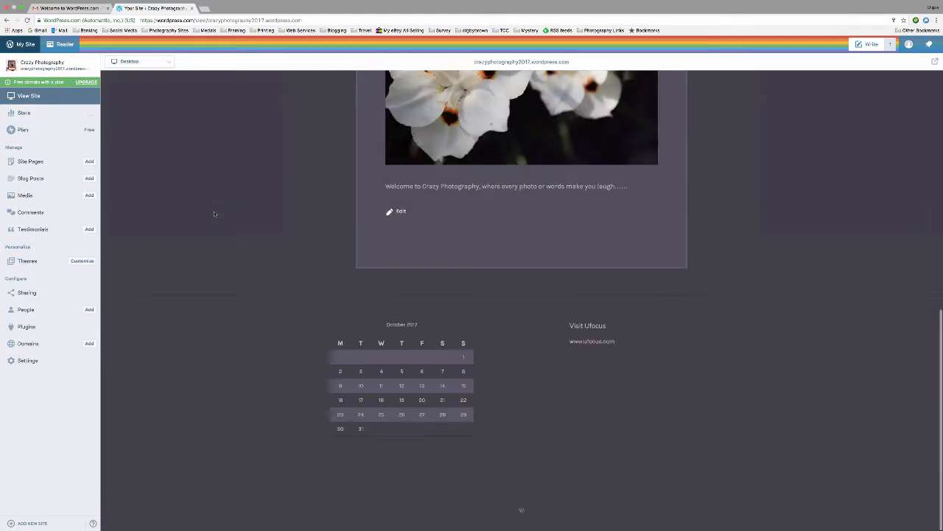
scroll(214, 214, "up", 7)
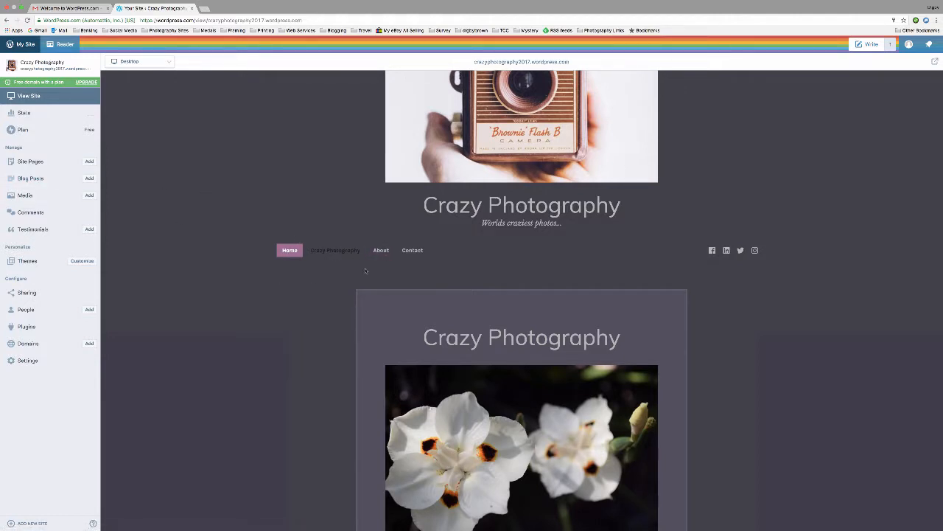
left_click(381, 250)
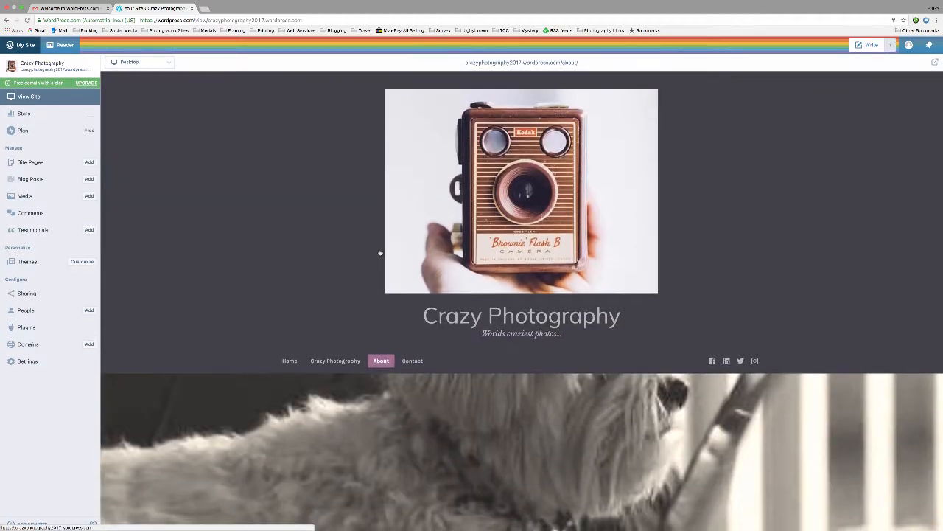
scroll(380, 252, "down", 5)
scroll(378, 249, "down", 3)
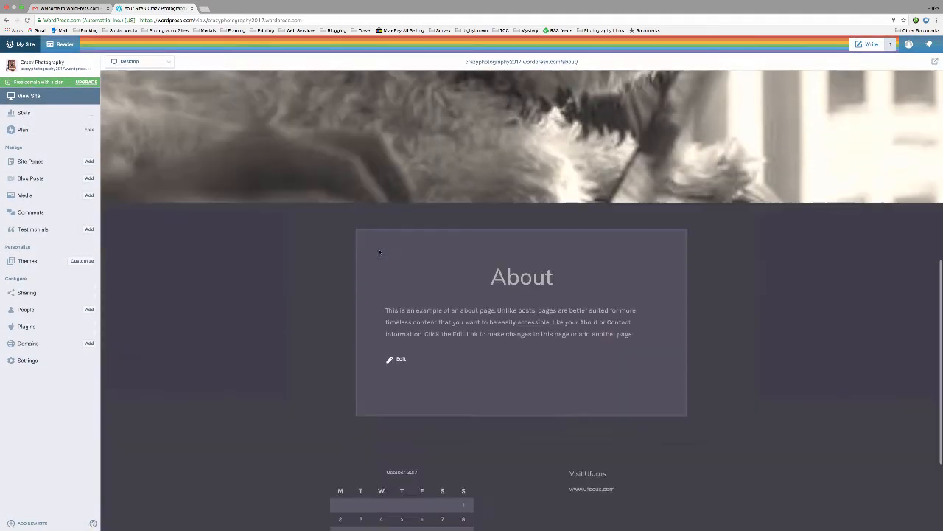
scroll(379, 249, "up", 10)
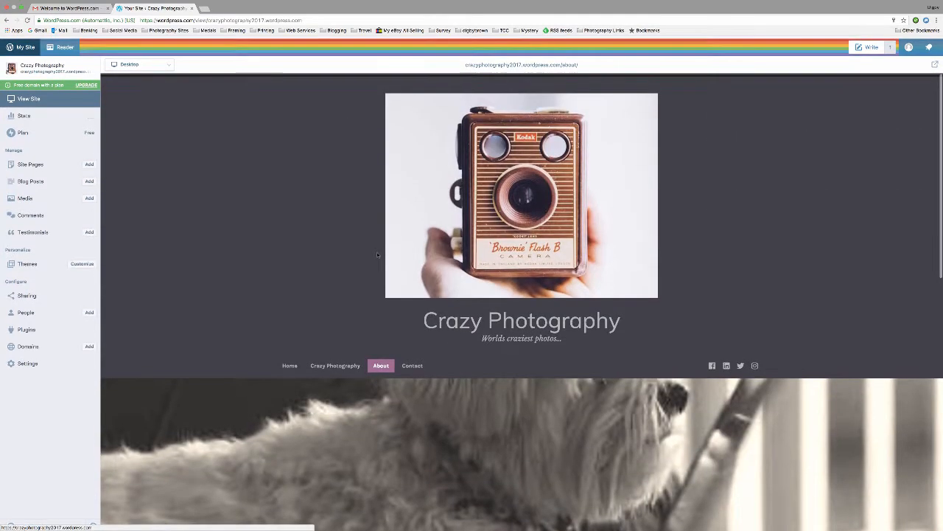
Open the site's Contact page and examine its image, contact form and header menu.
left_click(411, 363)
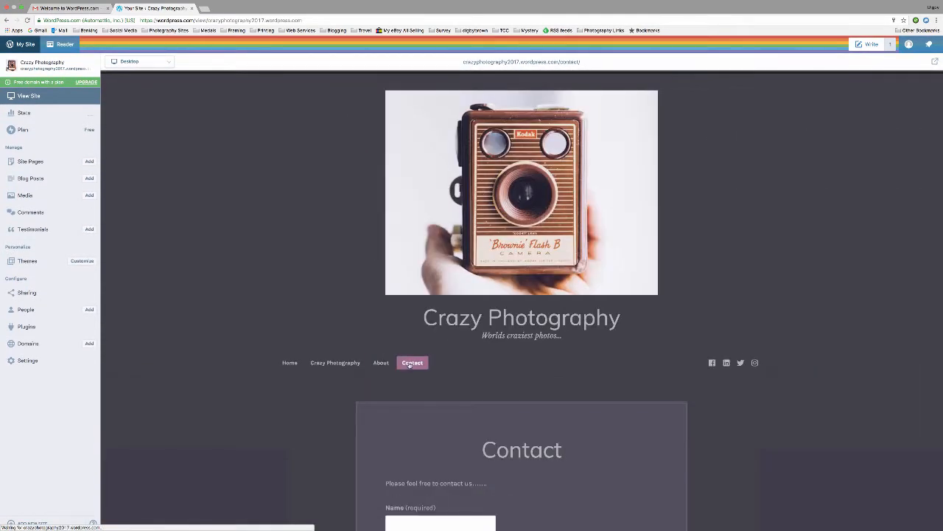
scroll(404, 361, "down", 4)
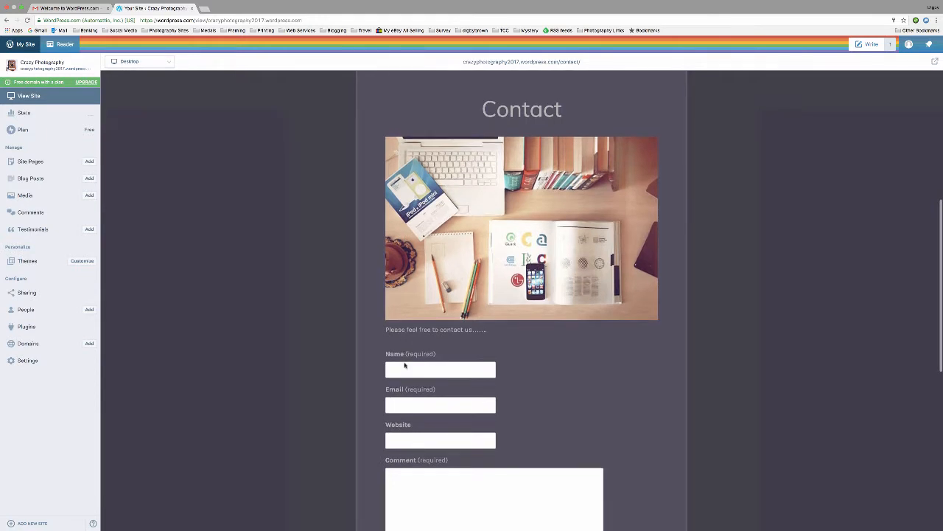
scroll(404, 360, "up", 4)
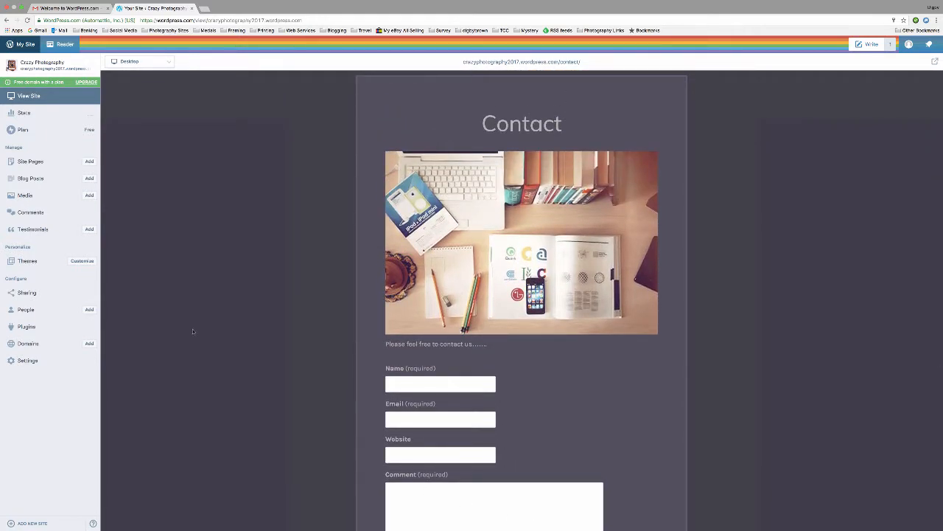
scroll(194, 330, "up", 5)
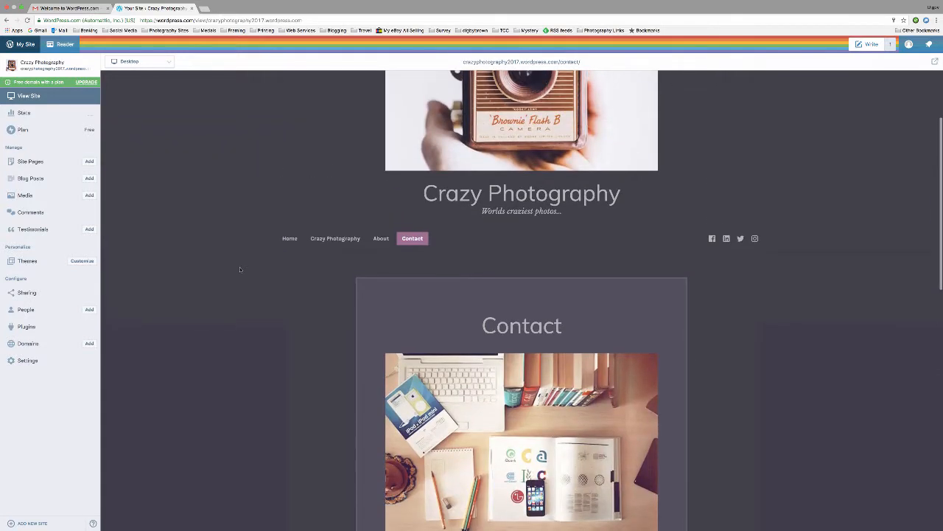
scroll(319, 170, "down", 1)
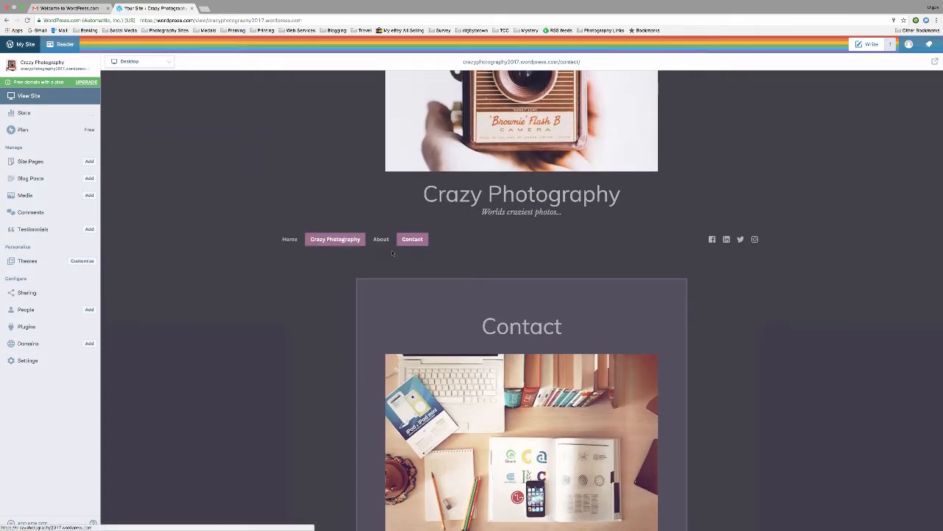
scroll(267, 242, "down", 1)
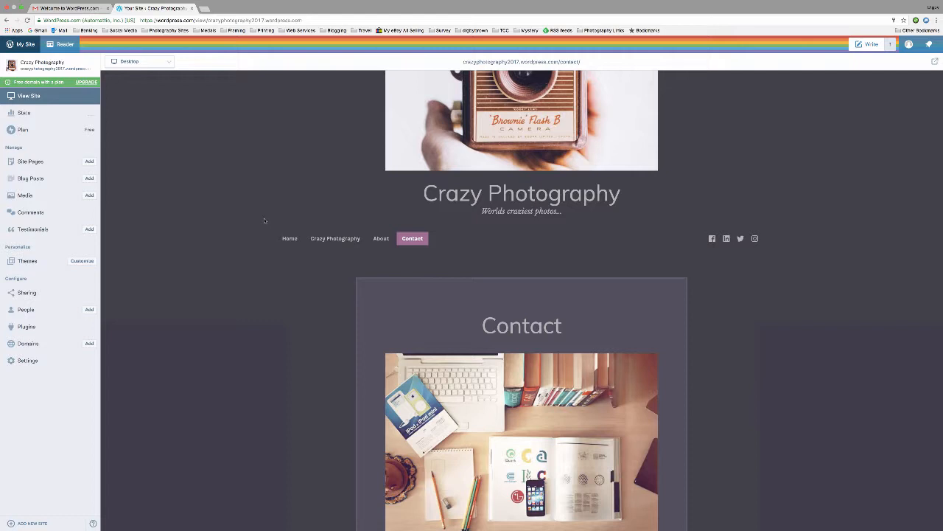
Add a new site page titled "Links".
left_click(32, 163)
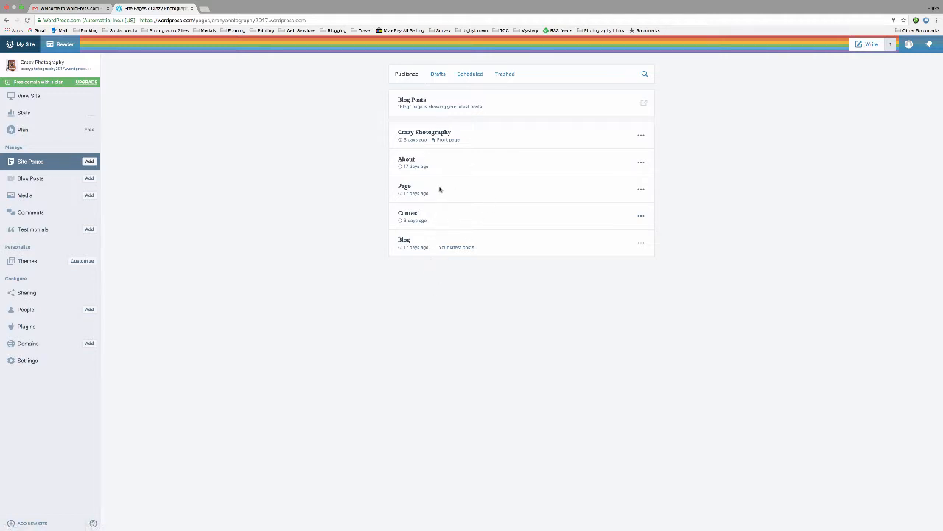
left_click(90, 164)
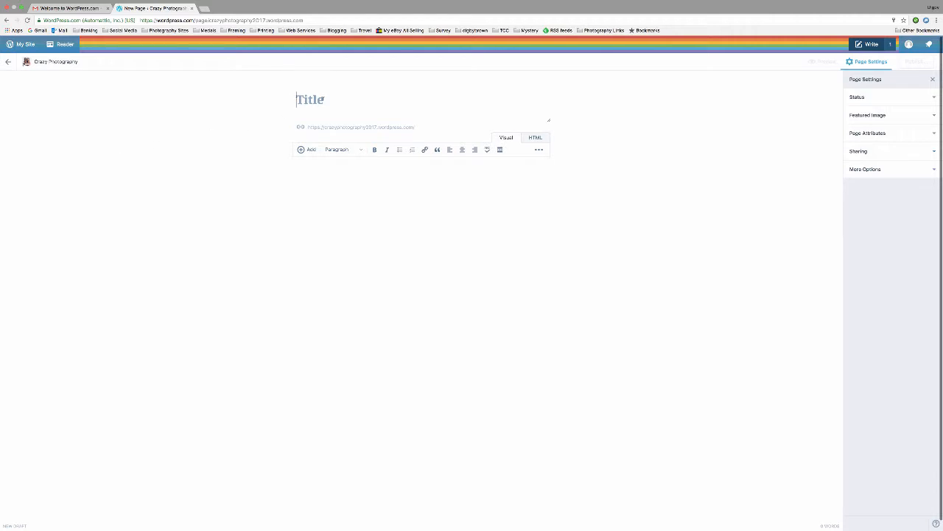
type("Links")
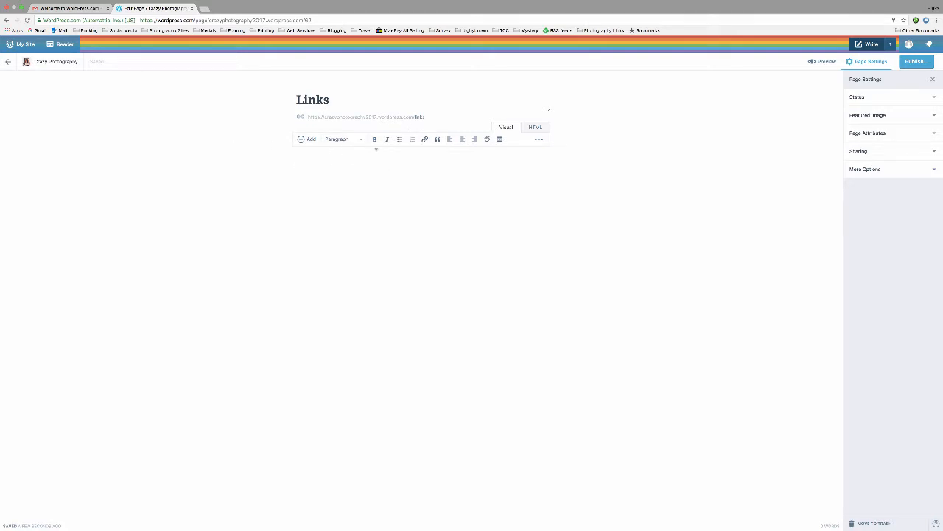
Write "These are my favorite links:" as the opening line of the page body.
type("These a")
type("re my favorite links:")
double_click(319, 164)
type("are")
key("BackSpace")
type("re")
Format the line "These are my favorite links:" as Heading 2.
left_click_drag(377, 163, 295, 163)
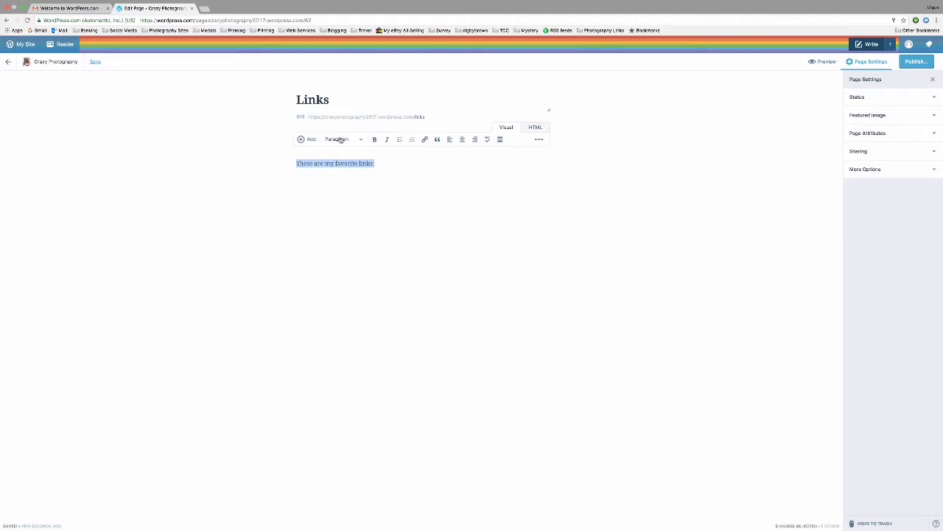
left_click(339, 139)
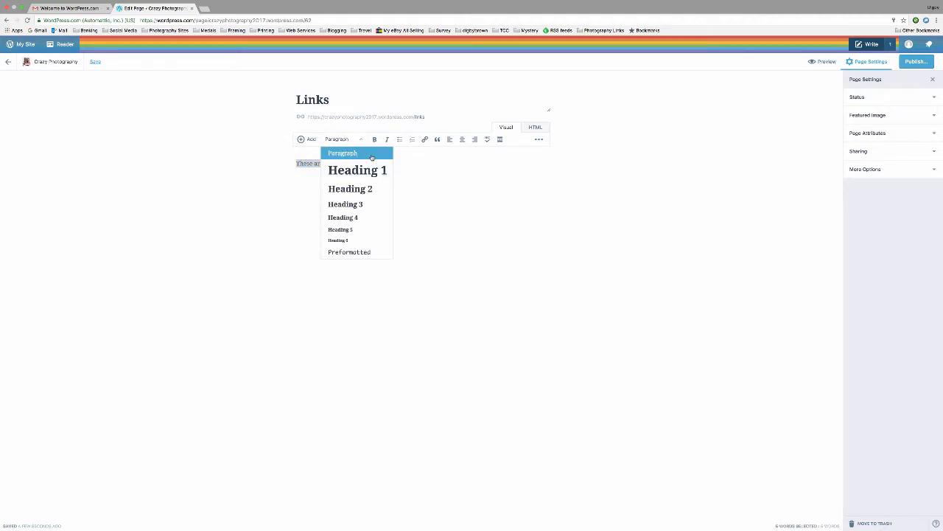
left_click(370, 188)
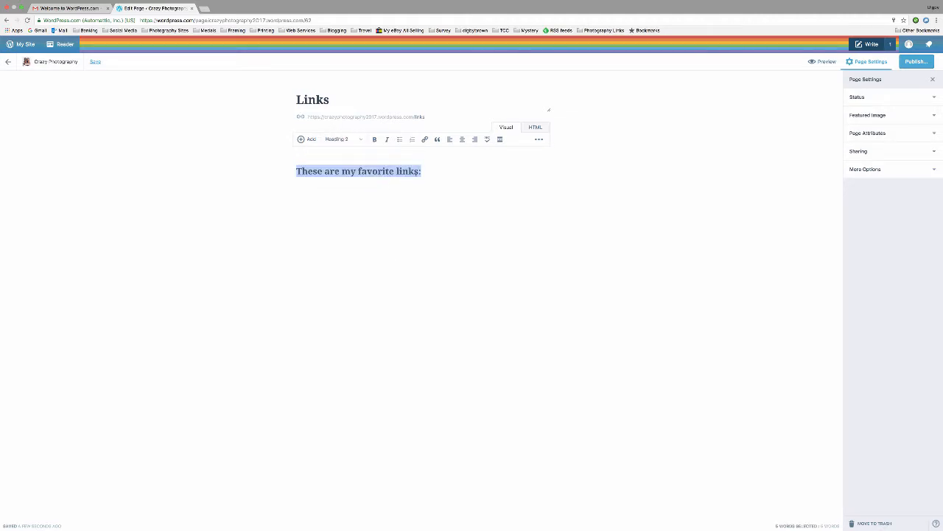
left_click(423, 171)
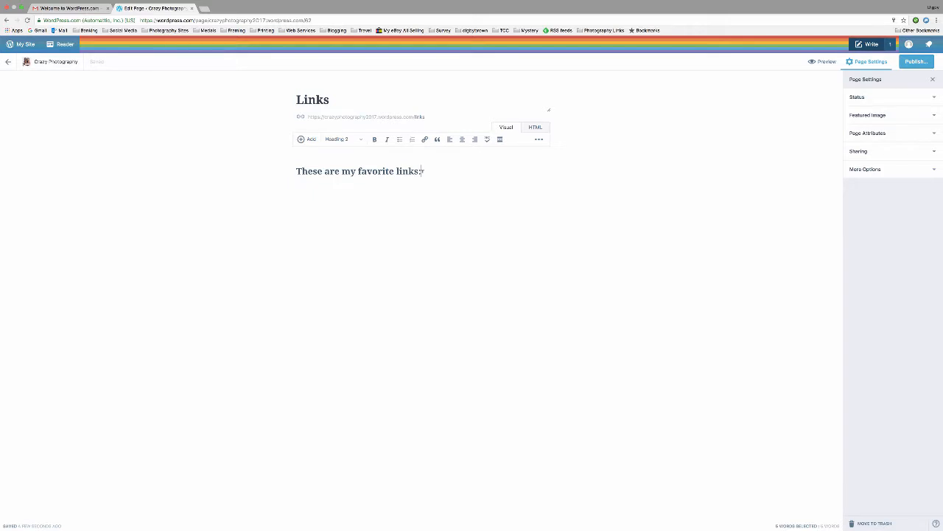
left_click(422, 171)
key("Return")
type("Th")
key("BackSpace")
key("BackSpace")
type("Here a")
type("re my l")
type("inks: ")
type("w")
type("ww.")
type("c")
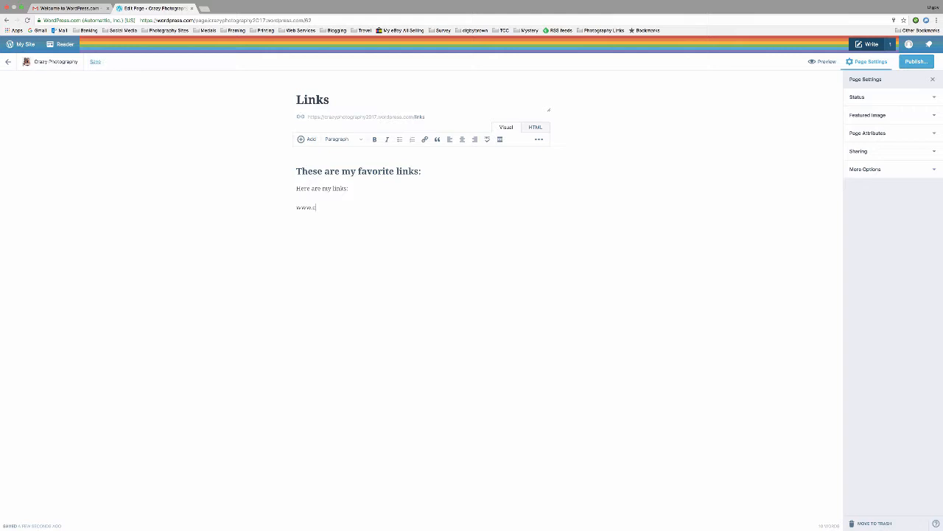
type("reativelive.com")
left_click_drag(362, 209, 284, 199)
key("super+c")
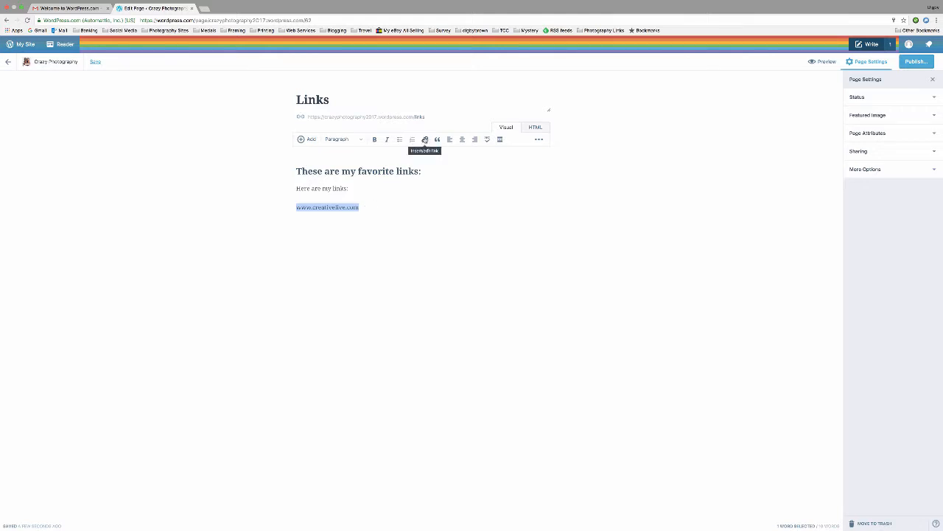
left_click(424, 140)
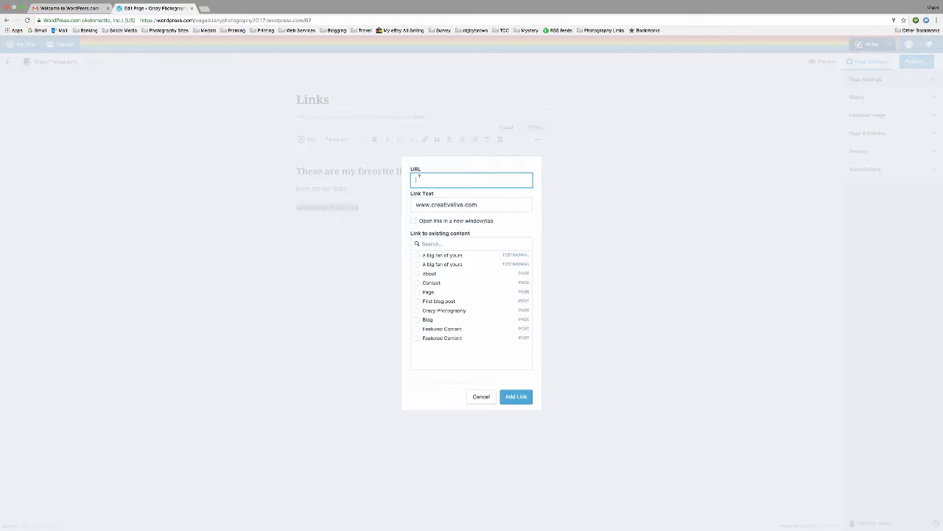
key("super+v")
left_click(517, 399)
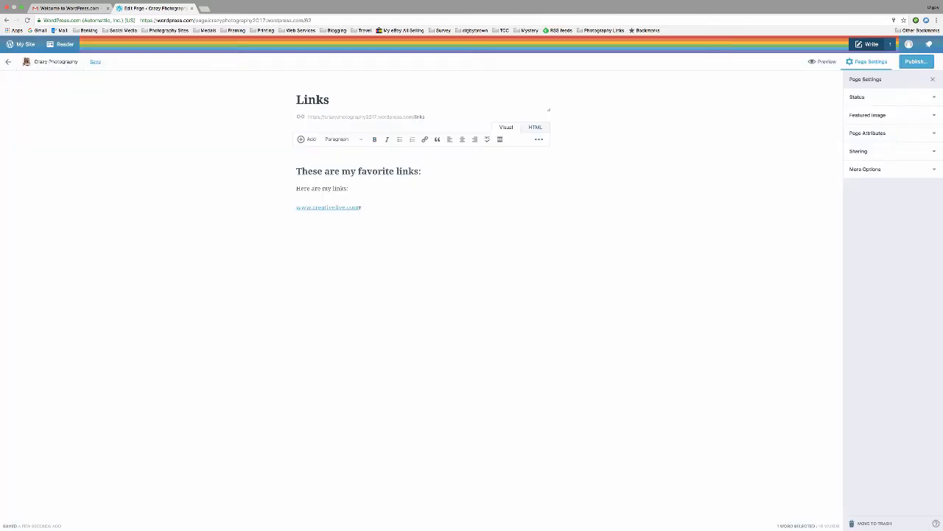
left_click(528, 227)
type("Craft & Vision")
left_click_drag(336, 226, 280, 224)
left_click(425, 140)
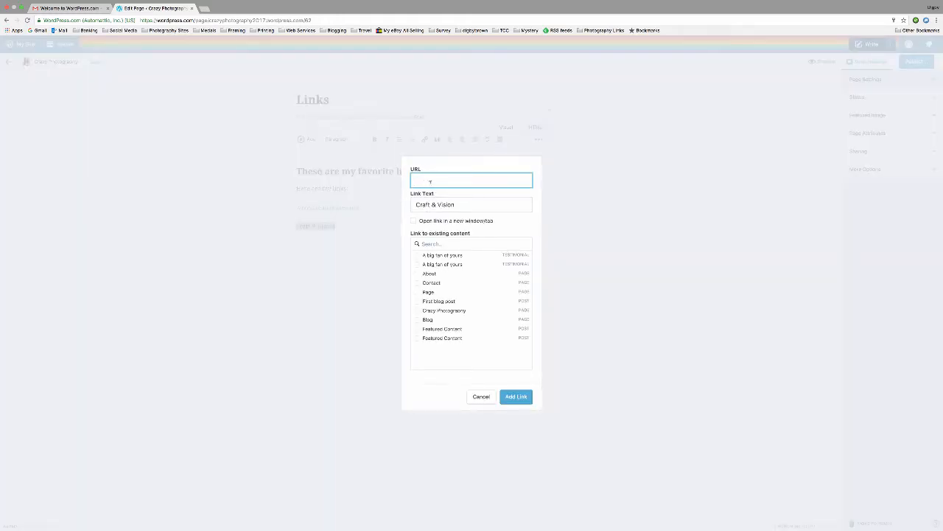
type("www.craftand Vision.com")
left_click(458, 180)
key("BackSpace")
key("BackSpace")
type("v")
left_click(516, 397)
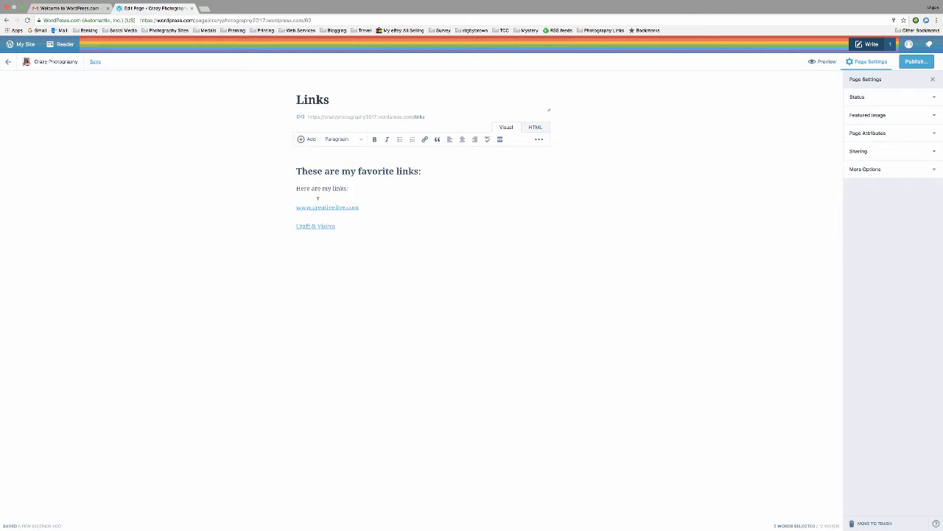
left_click(339, 227)
Try bold on the line "Here are my links:" and leave it formatted in italics only.
left_click_drag(350, 189, 293, 190)
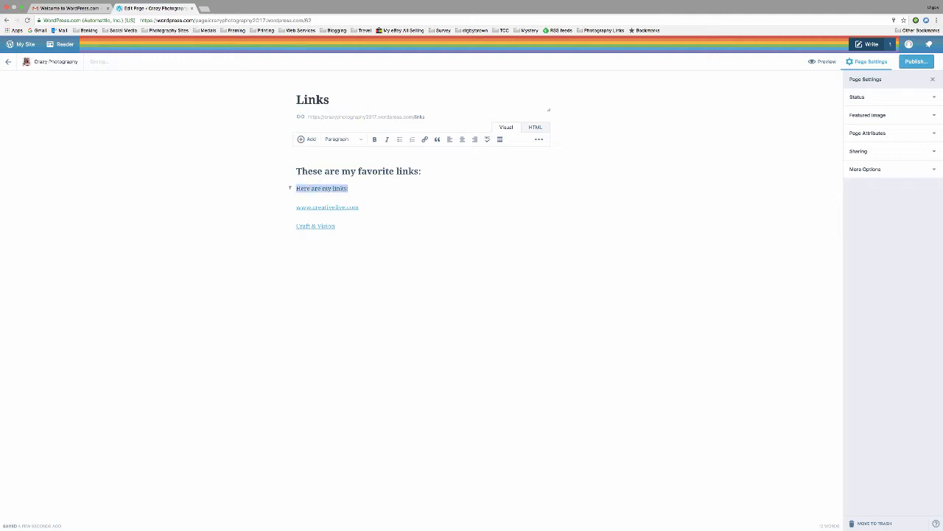
left_click(375, 140)
left_click(387, 139)
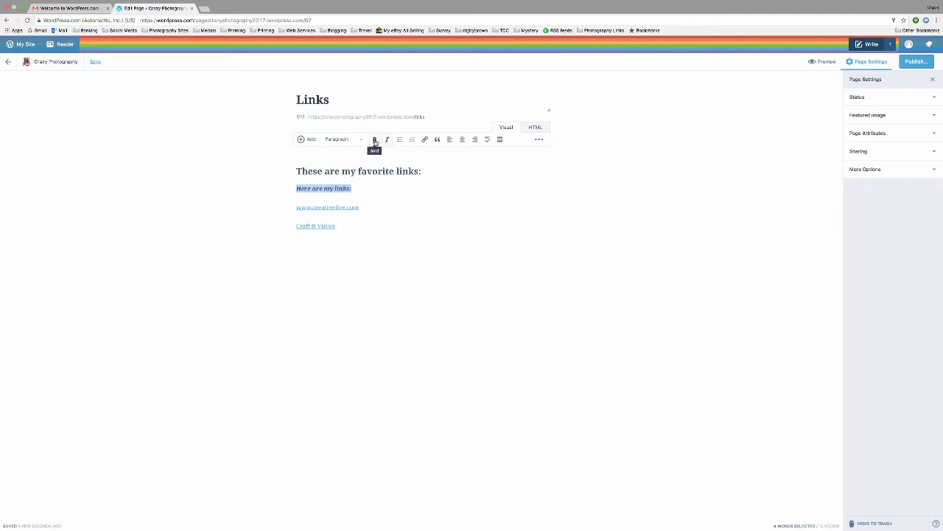
left_click(374, 140)
Try bulleted-list formatting on the line "Here are my links:" and remove the bullet.
left_click(398, 140)
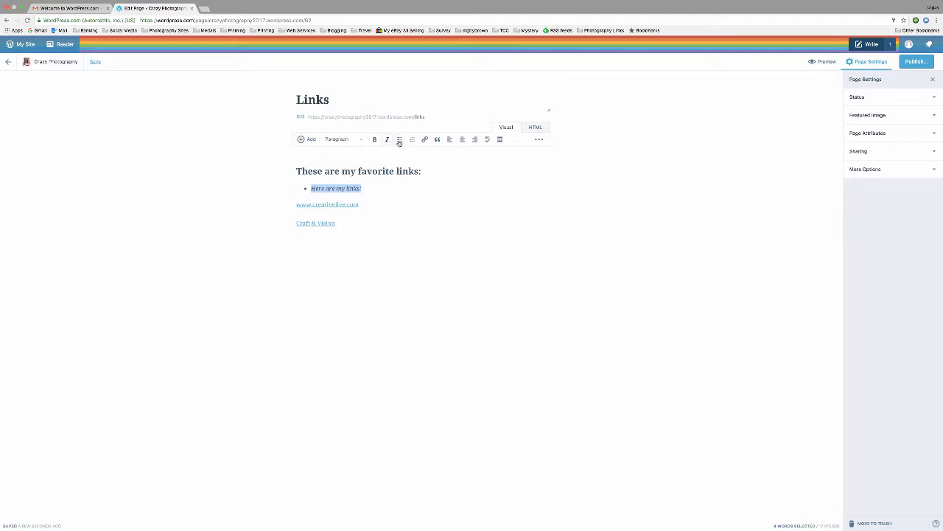
left_click(399, 140)
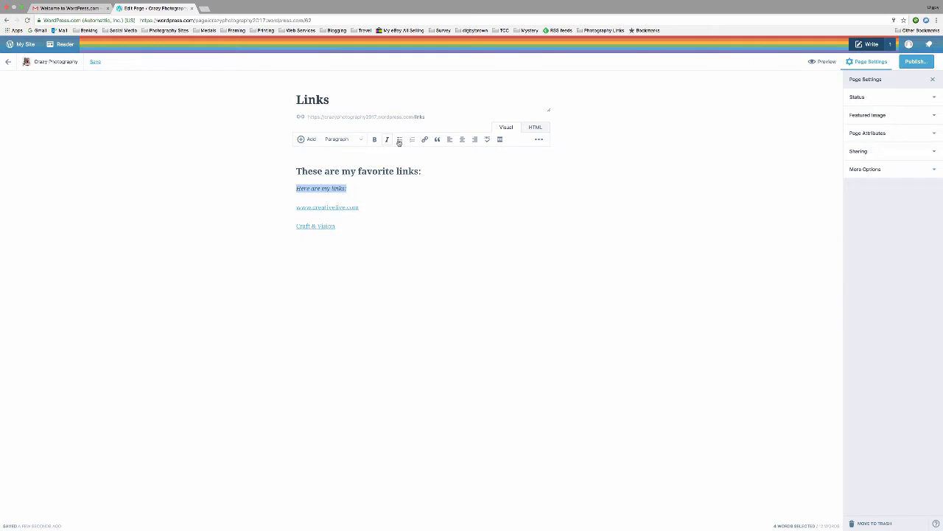
left_click(382, 186)
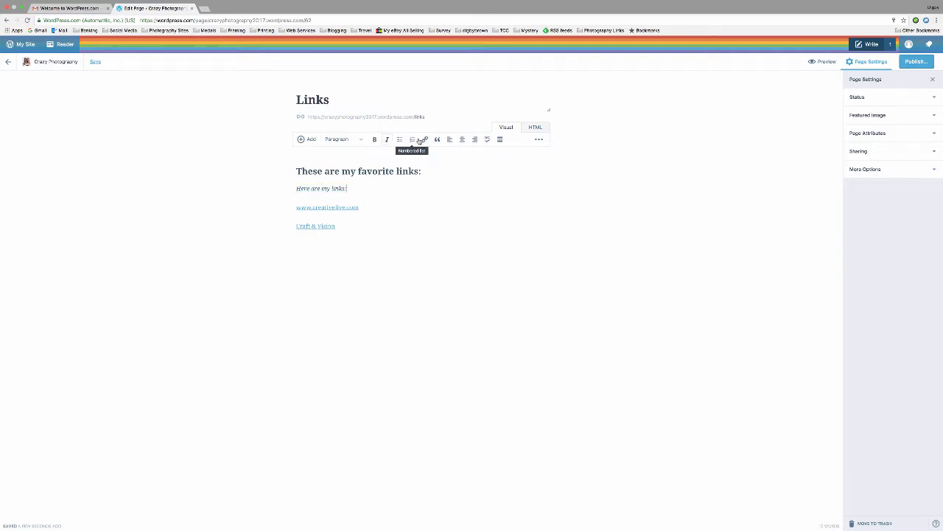
Start a new line below the Craft & Vision link and begin adding a new media file there.
triple_click(352, 221)
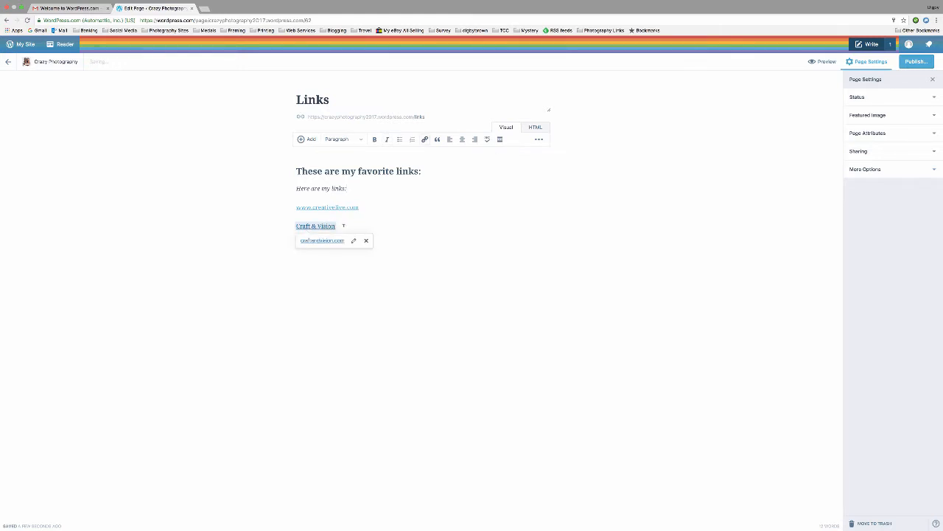
left_click(340, 229)
key("Return")
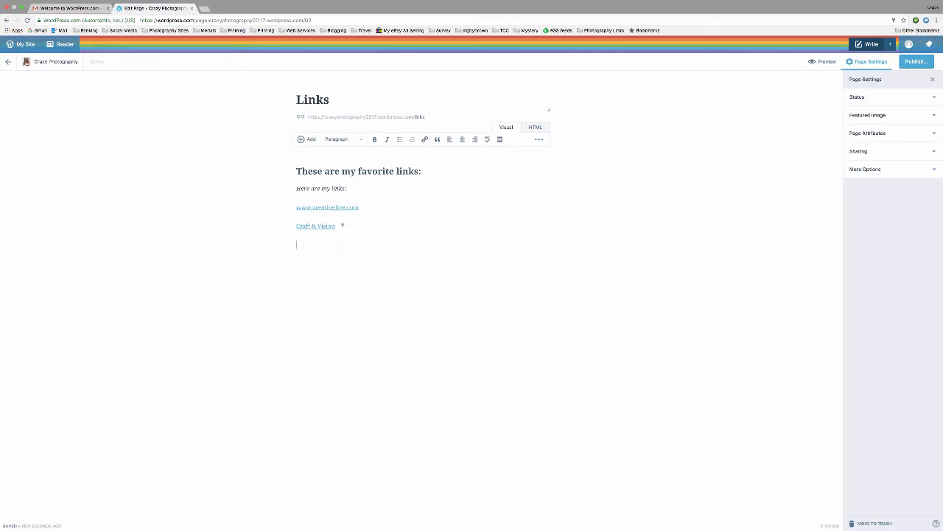
left_click(304, 139)
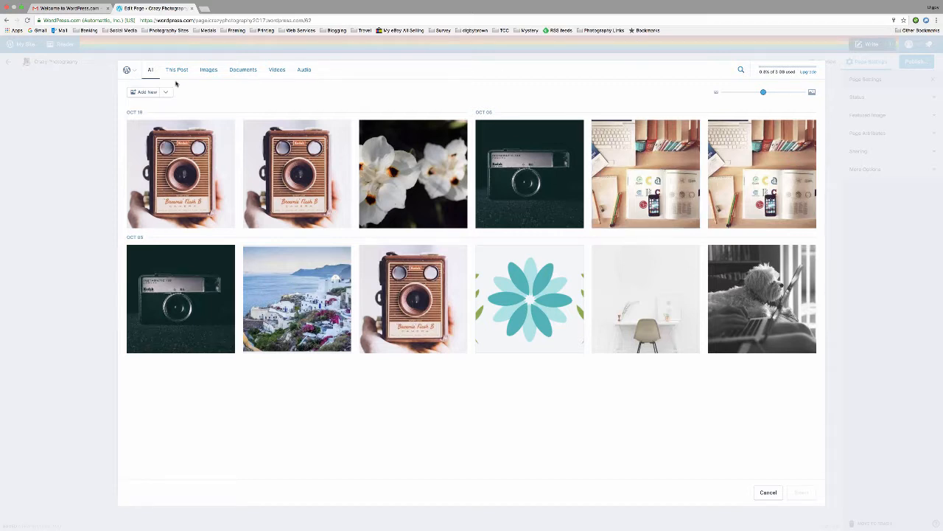
left_click(154, 93)
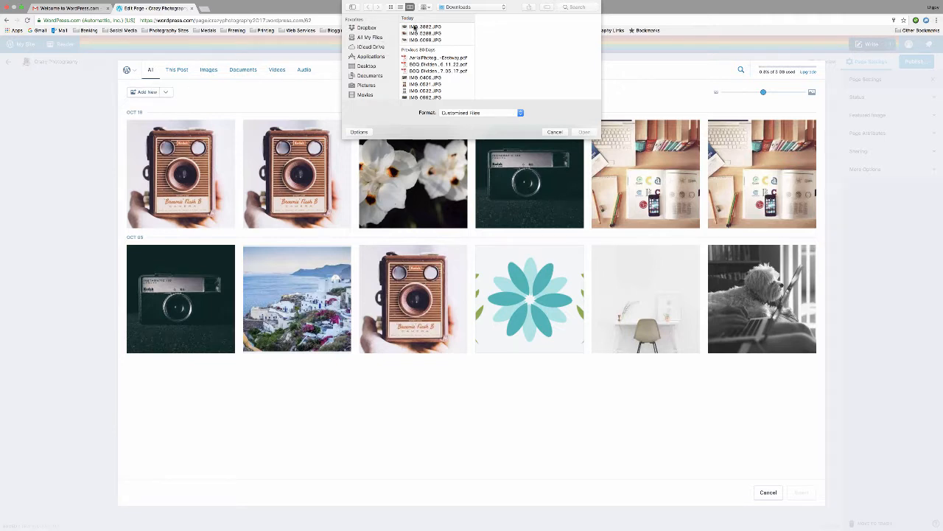
Look through the files in the Downloads folder, previewing photos to find one suitable for the Links page.
left_click(413, 27)
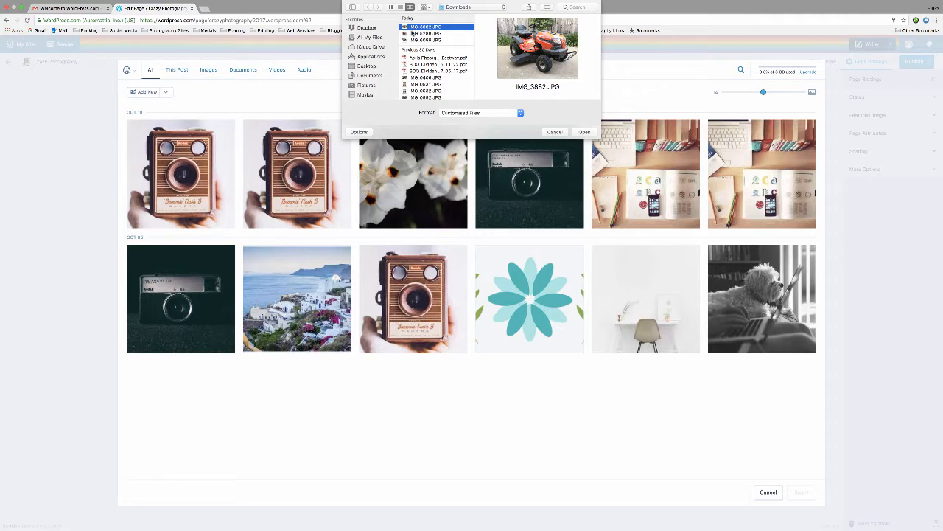
left_click(418, 78)
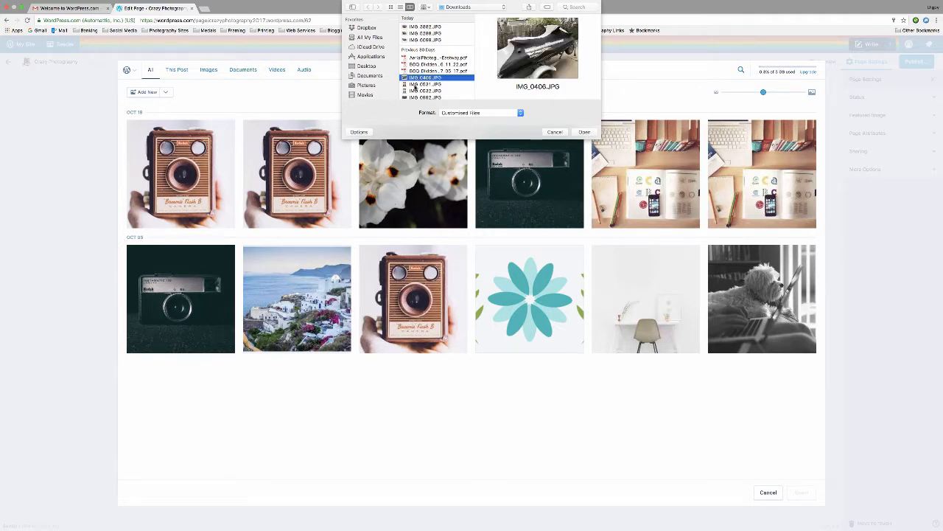
scroll(414, 87, "down", 5)
left_click(412, 78)
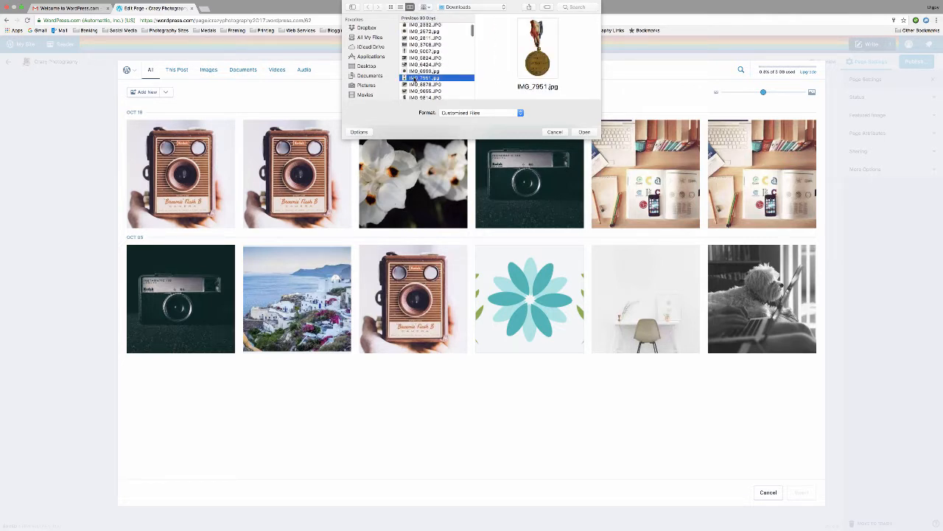
left_click(416, 70)
scroll(415, 68, "up", 3)
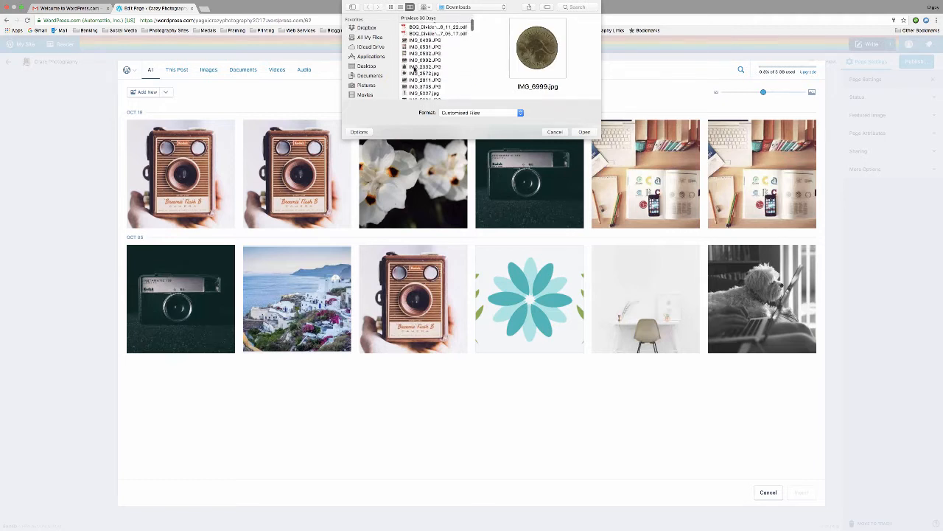
scroll(415, 69, "down", 5)
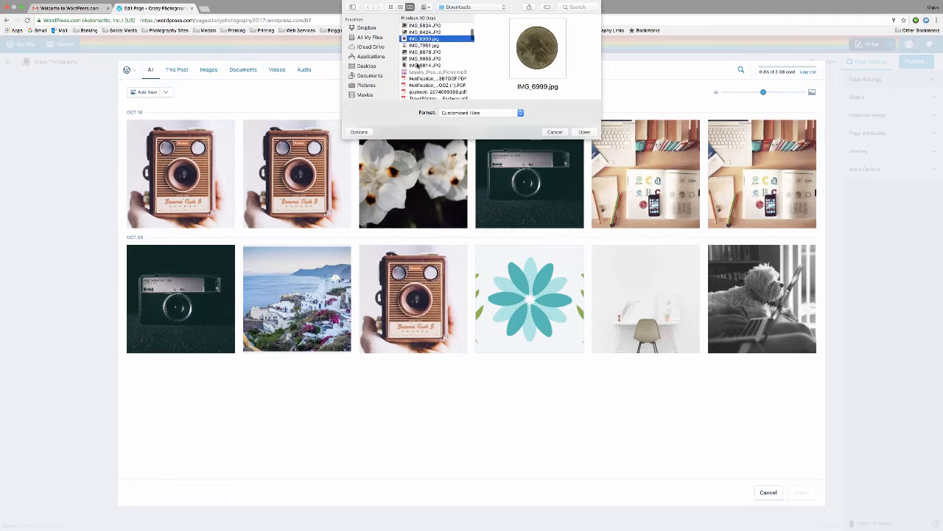
left_click(418, 65)
key("Up")
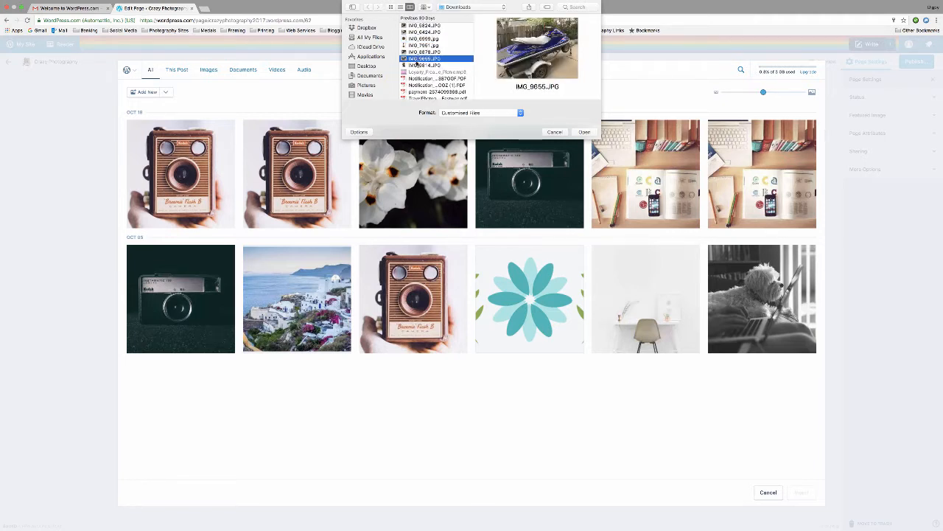
scroll(418, 64, "down", 5)
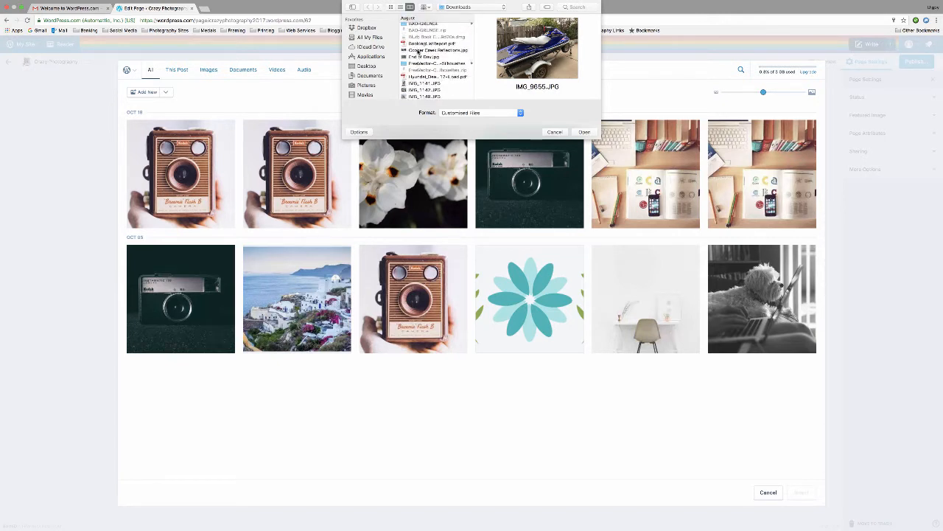
left_click(418, 50)
left_click(417, 57)
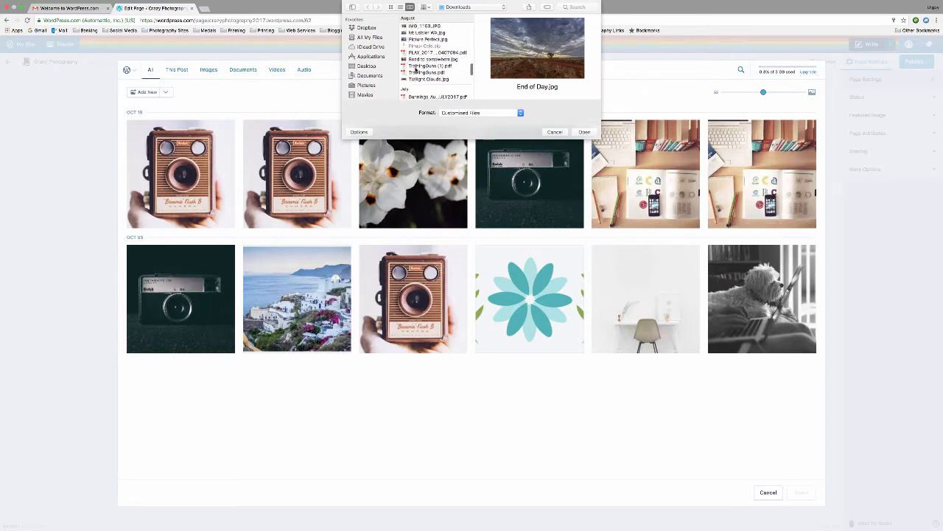
scroll(417, 69, "down", 2)
scroll(417, 70, "down", 4)
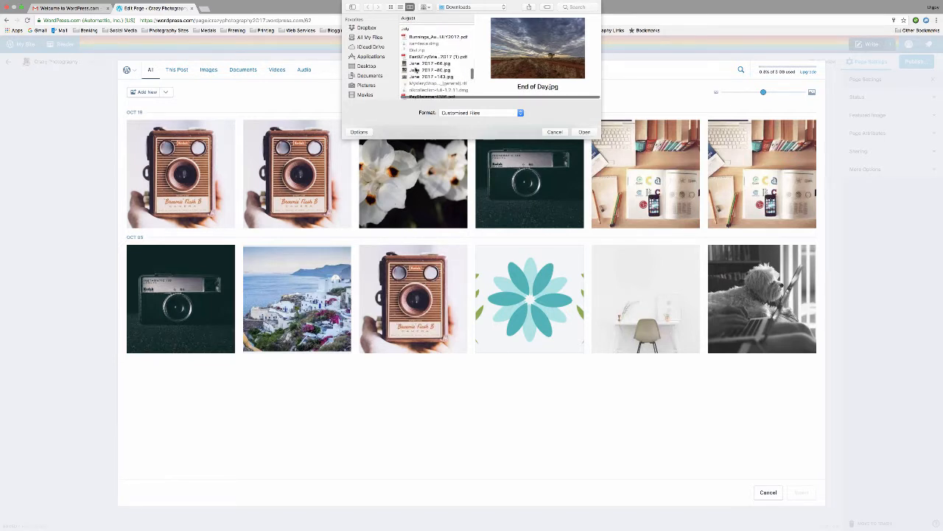
left_click(417, 69)
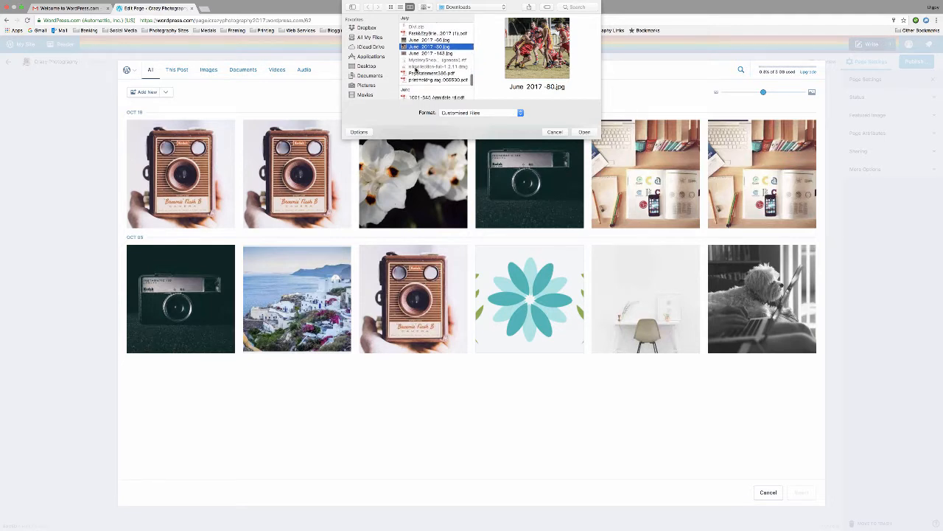
scroll(416, 69, "down", 5)
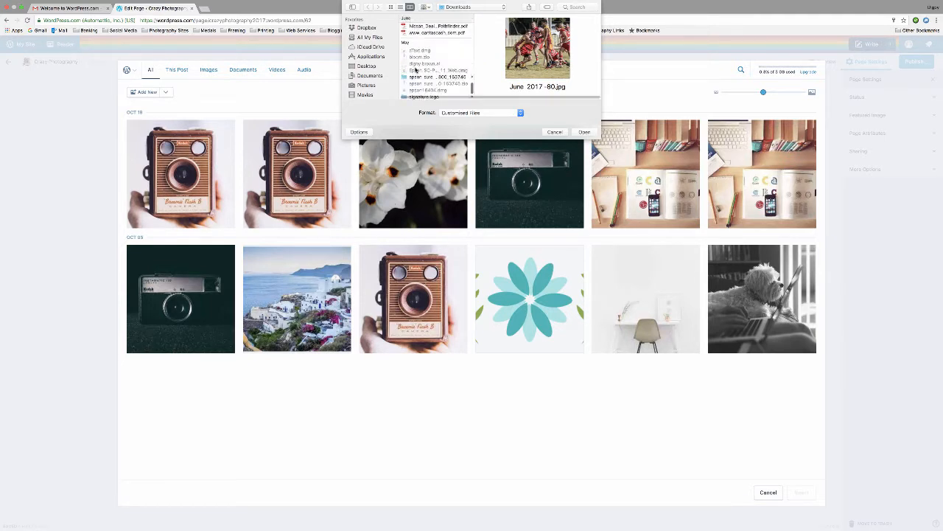
scroll(417, 69, "up", 5)
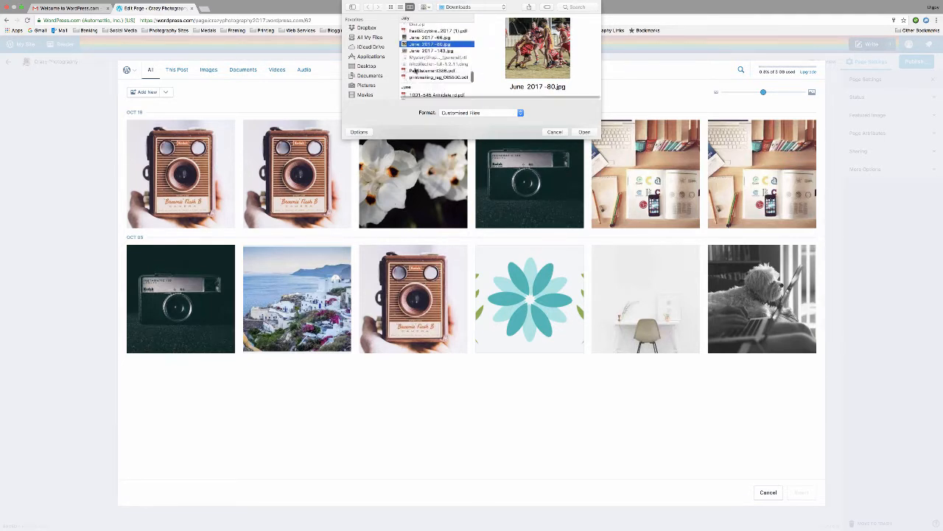
scroll(416, 70, "up", 5)
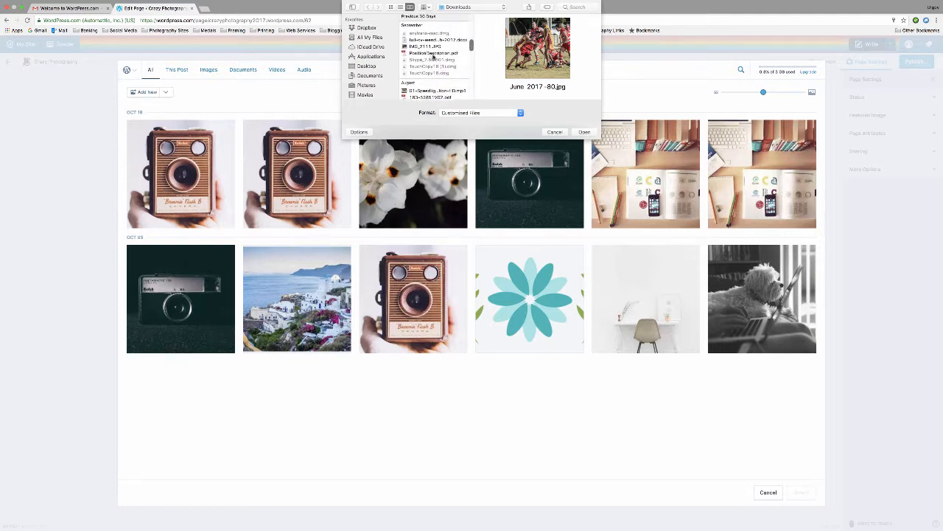
scroll(433, 58, "up", 2)
left_click(424, 66)
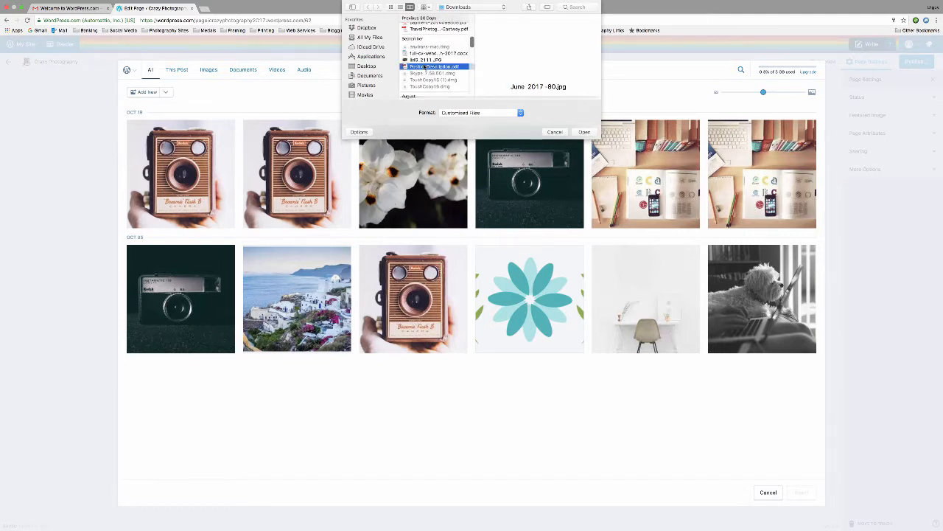
left_click(424, 60)
scroll(425, 62, "down", 3)
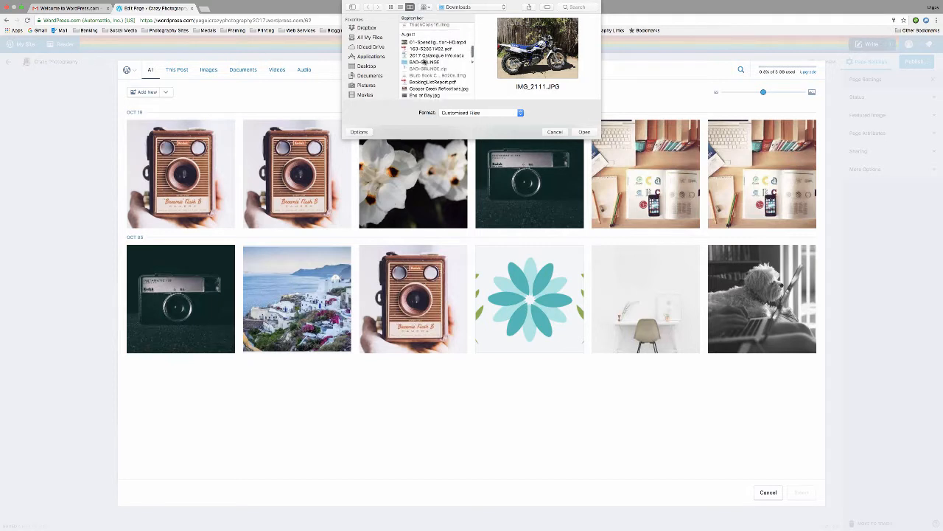
scroll(425, 63, "down", 5)
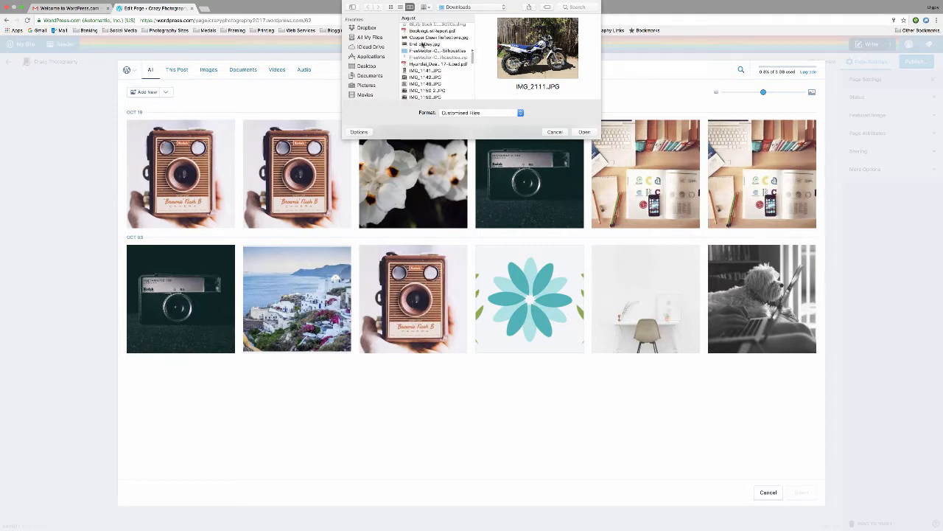
Choose IMG_1149.JPG from the August files in Downloads and upload it to the media library.
left_click(423, 45)
scroll(424, 44, "down", 3)
left_click(423, 39)
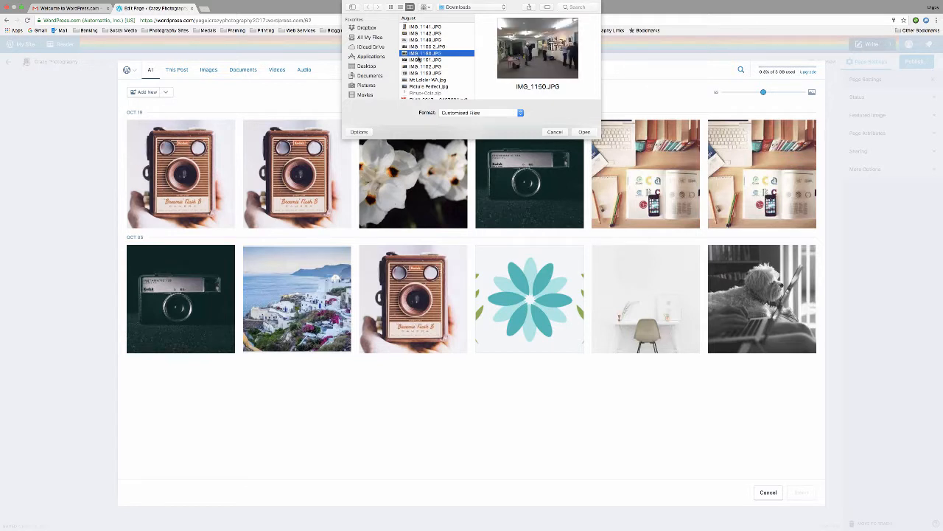
left_click(422, 46)
left_click(422, 40)
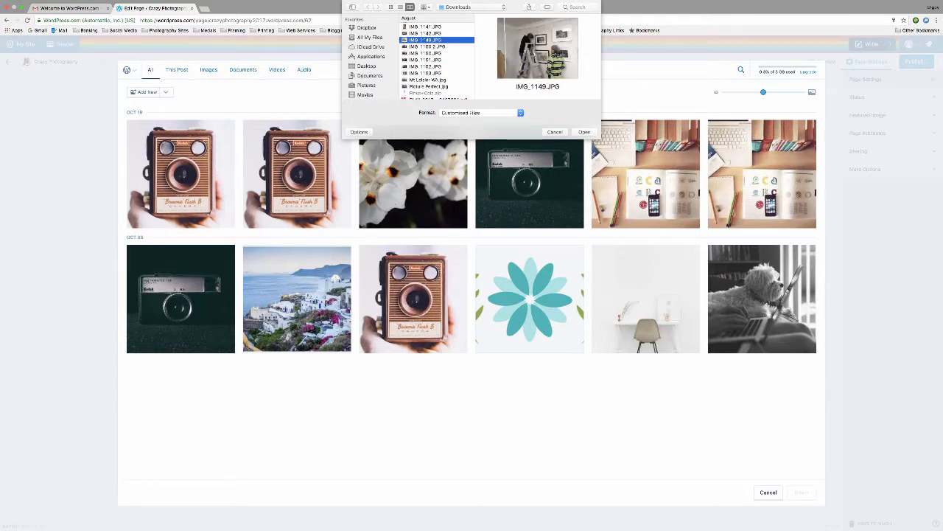
left_click(584, 132)
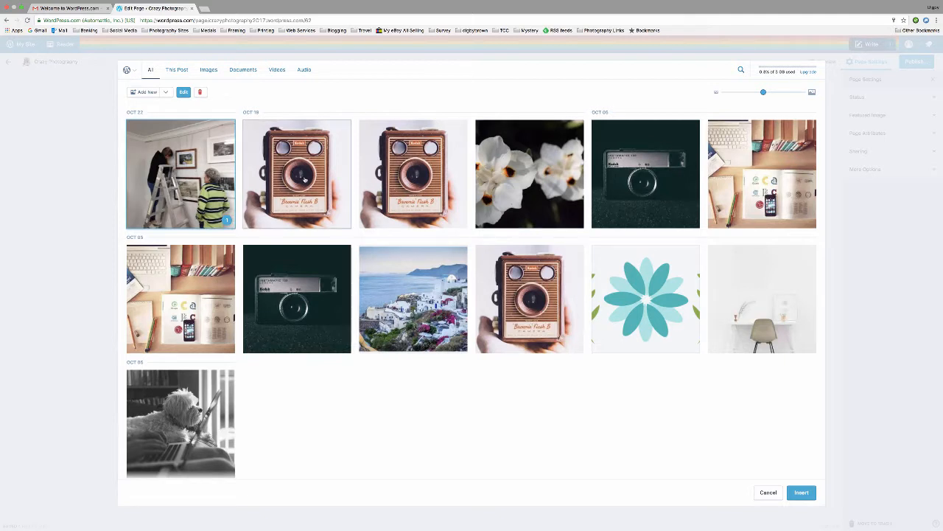
Add the Brownie camera image to the selection and insert both images on the page as a Tiled Mosaic gallery.
left_click(304, 179)
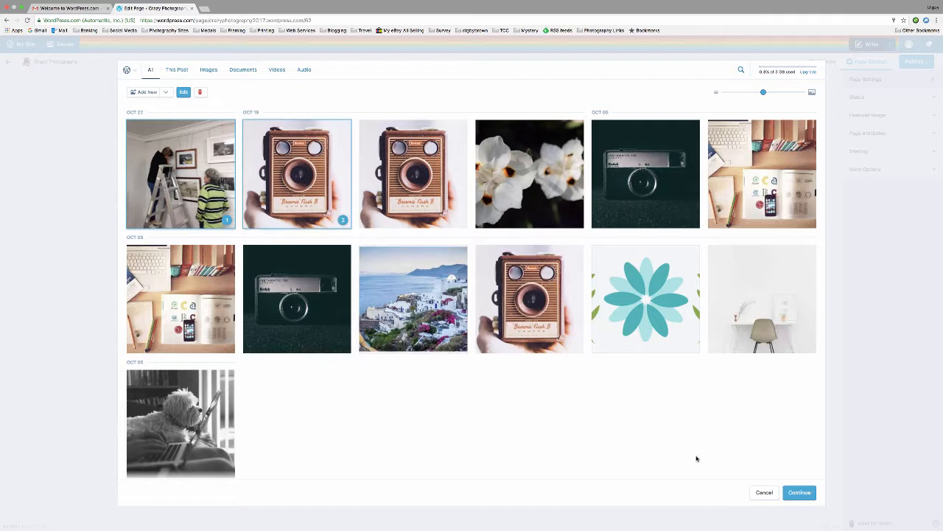
left_click(802, 493)
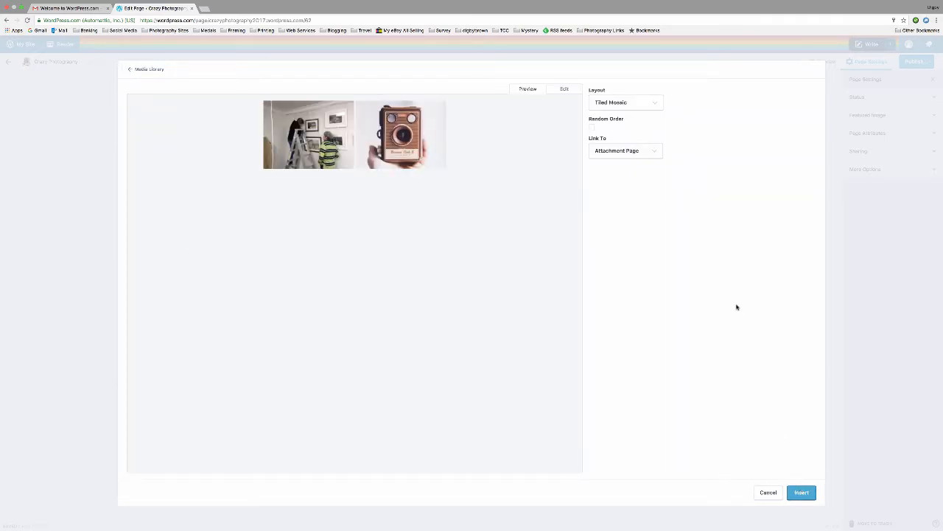
left_click(802, 492)
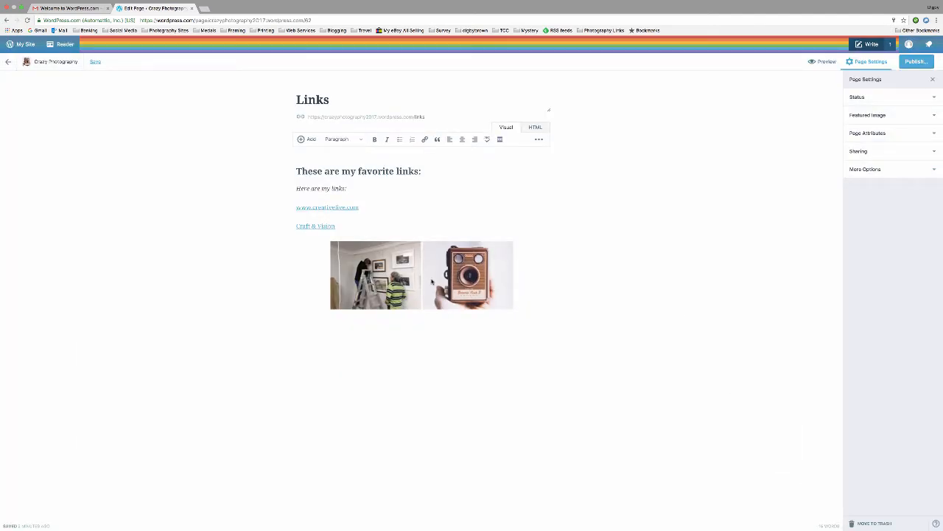
Change the gallery's layout to Individual Images and delete the photo of the people hanging pictures from the page.
left_click(468, 275)
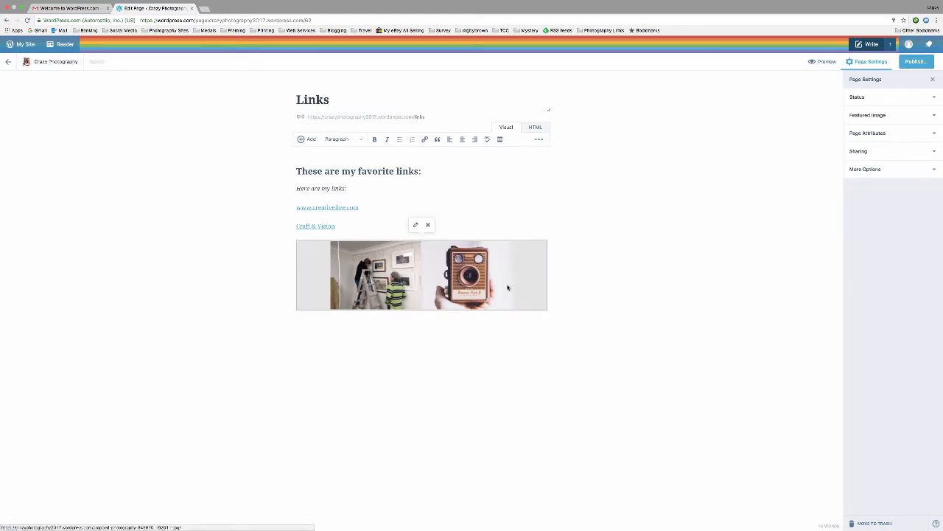
left_click(415, 225)
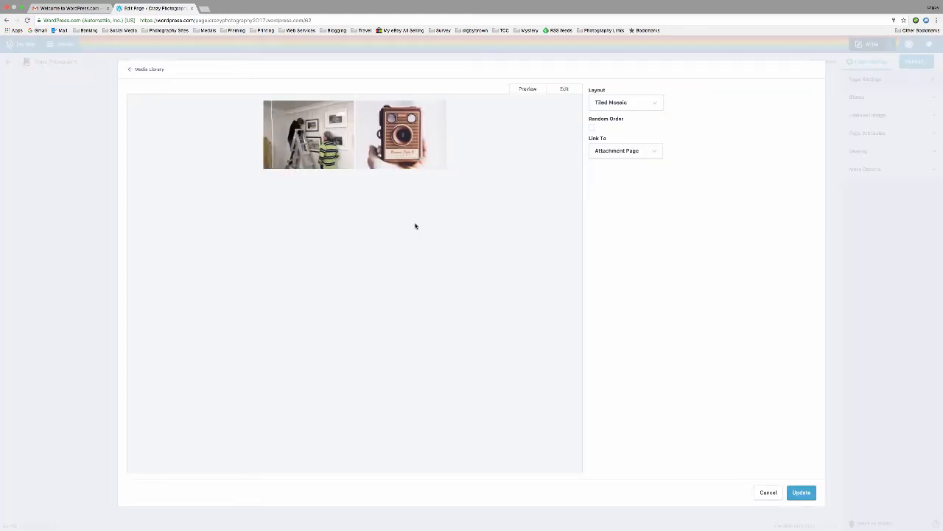
left_click(644, 106)
left_click(628, 118)
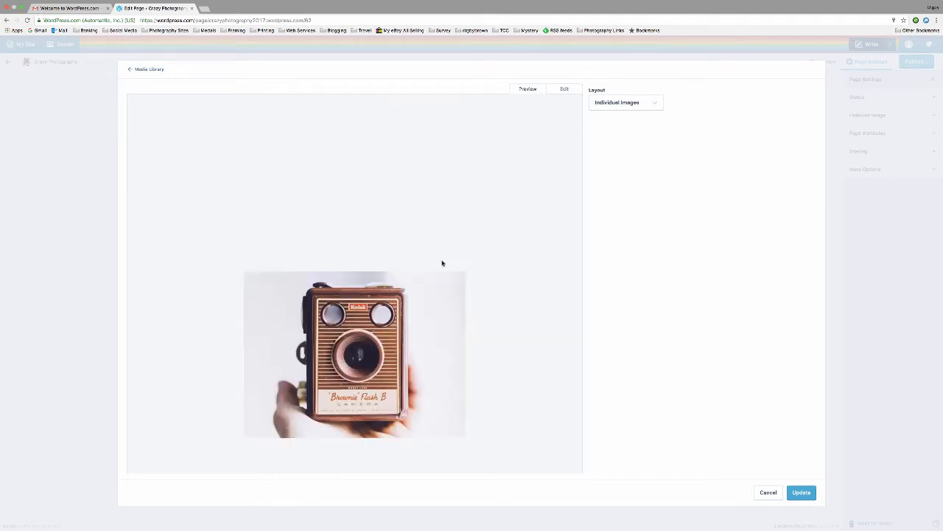
left_click(810, 496)
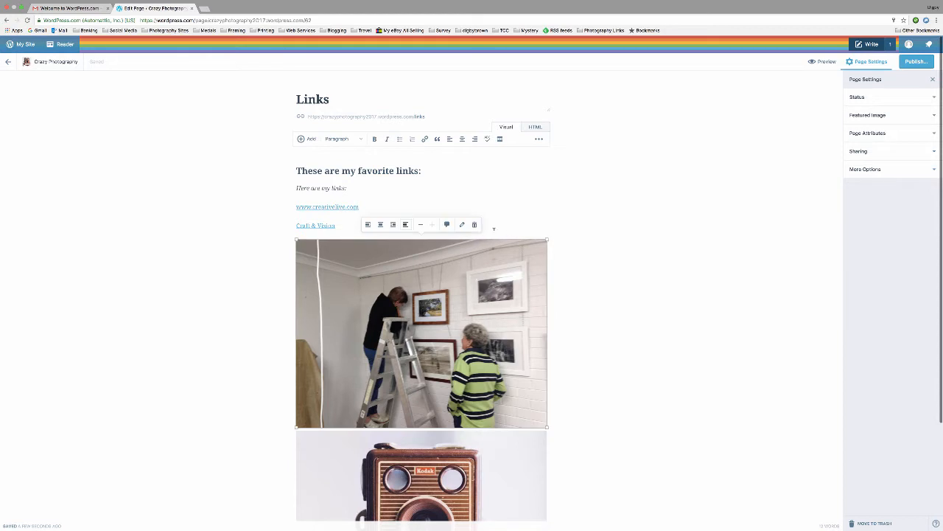
left_click(474, 224)
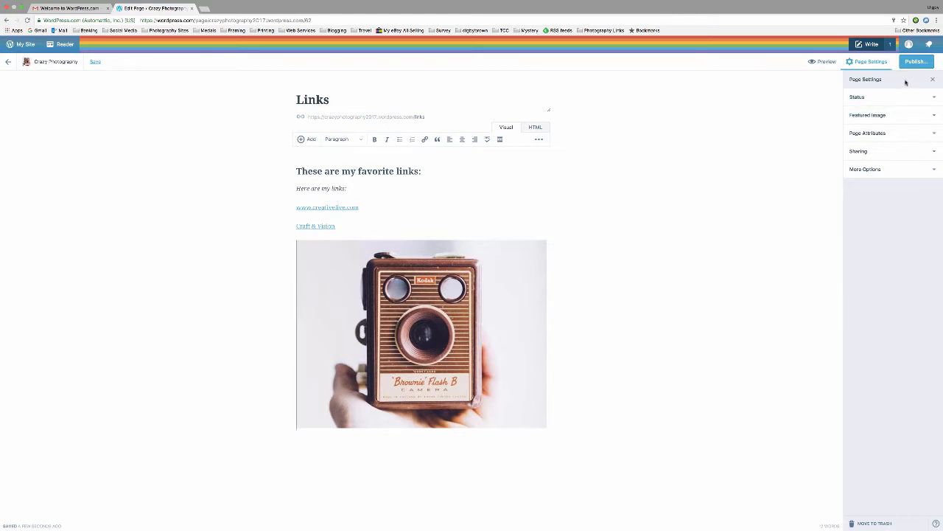
Review the page's status and featured image settings, and set its parent page to "Page".
left_click(859, 98)
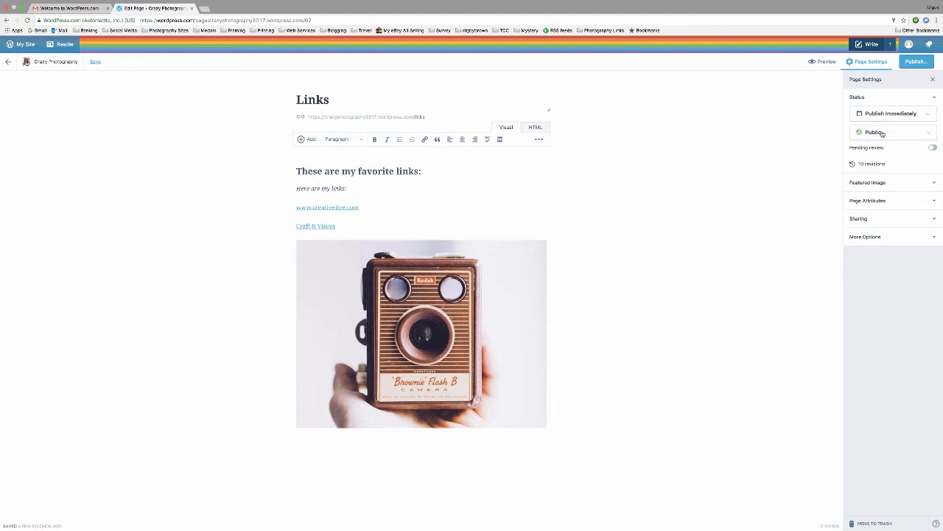
left_click(884, 184)
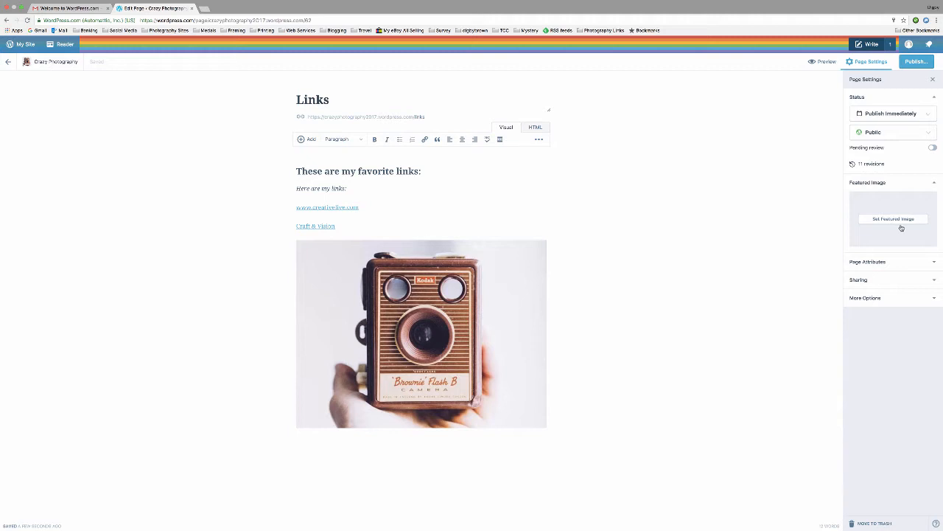
left_click(905, 264)
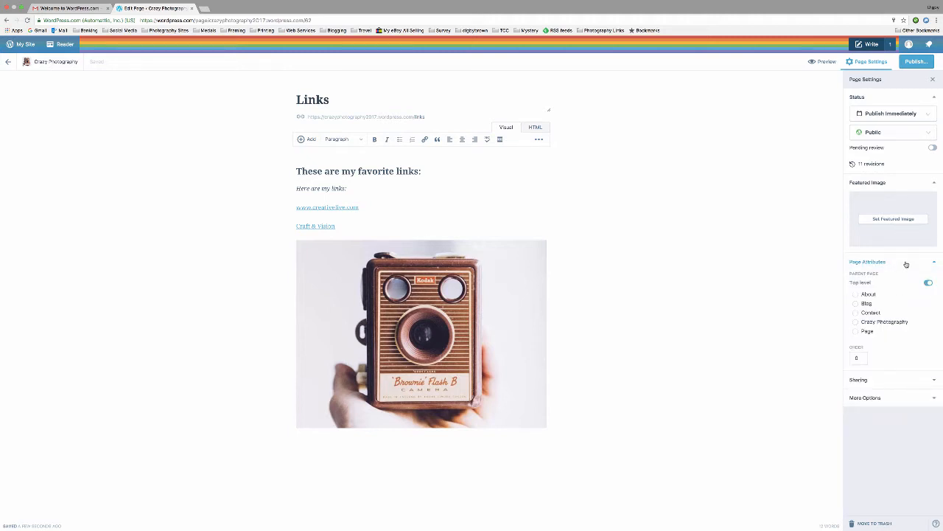
left_click(856, 332)
Examine the page's sharing settings and its additional options, including the slug and location.
left_click(928, 379)
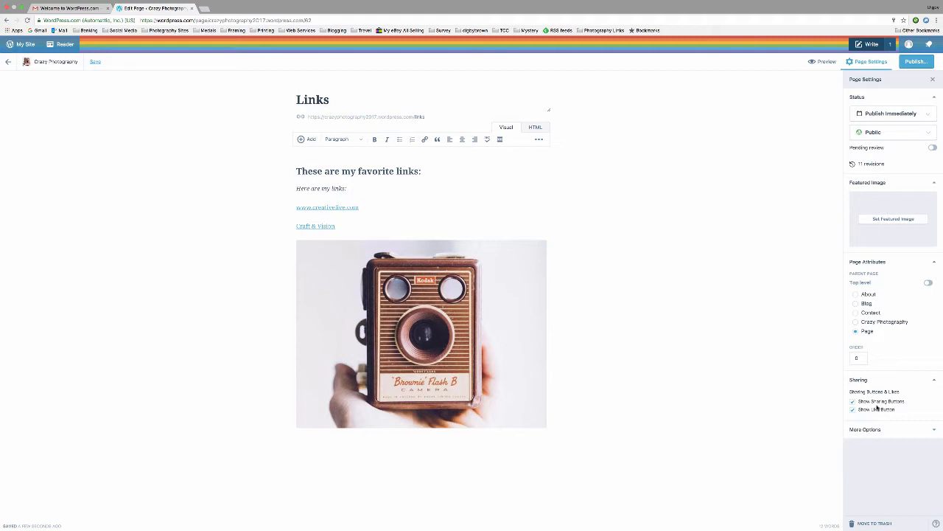
left_click(934, 429)
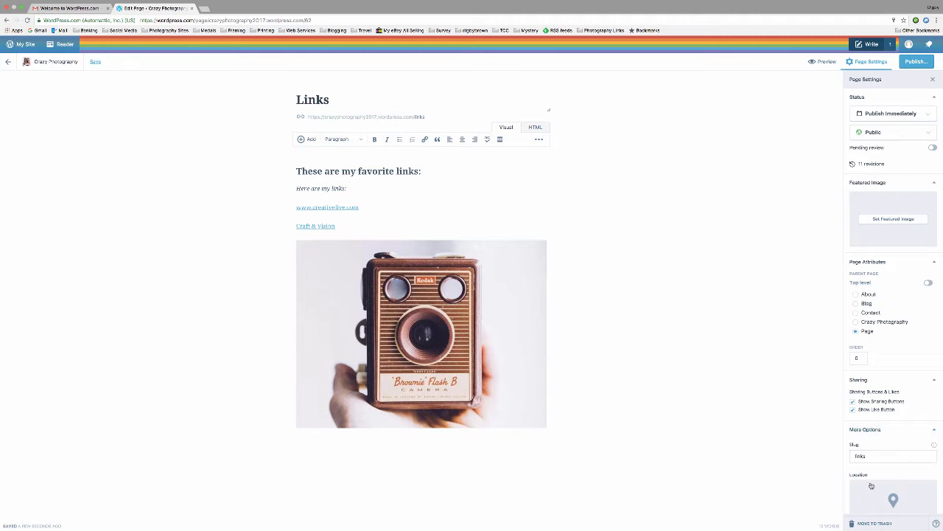
left_click(933, 429)
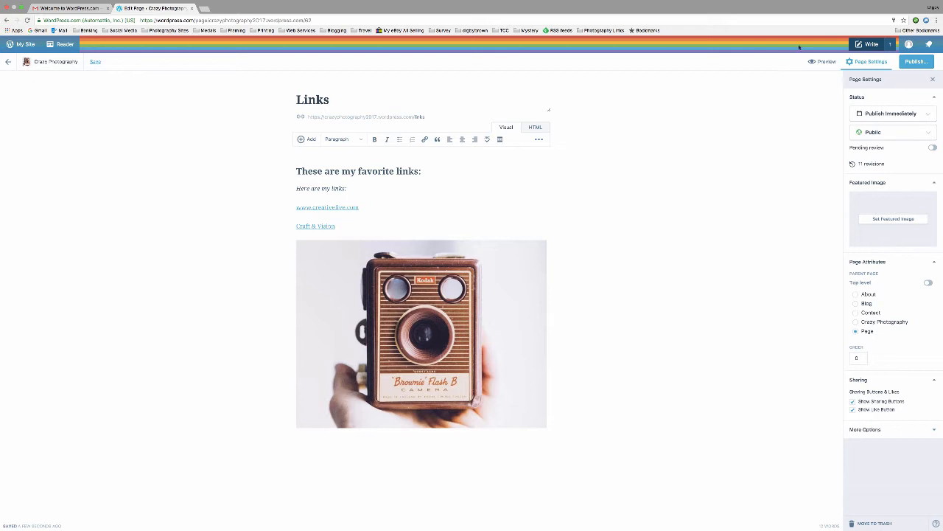
Preview the Links page in the Tablet view and look over its header, links and image.
left_click(822, 62)
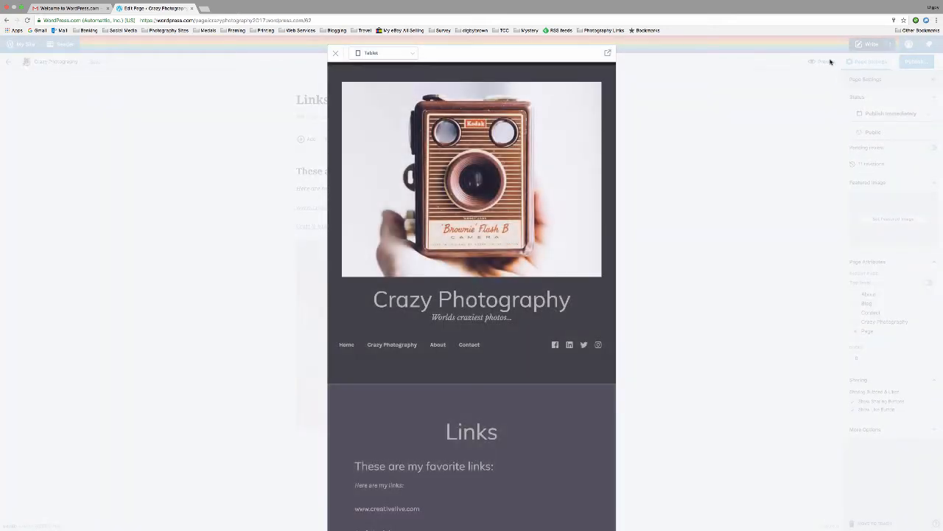
scroll(616, 209, "down", 4)
scroll(617, 211, "up", 2)
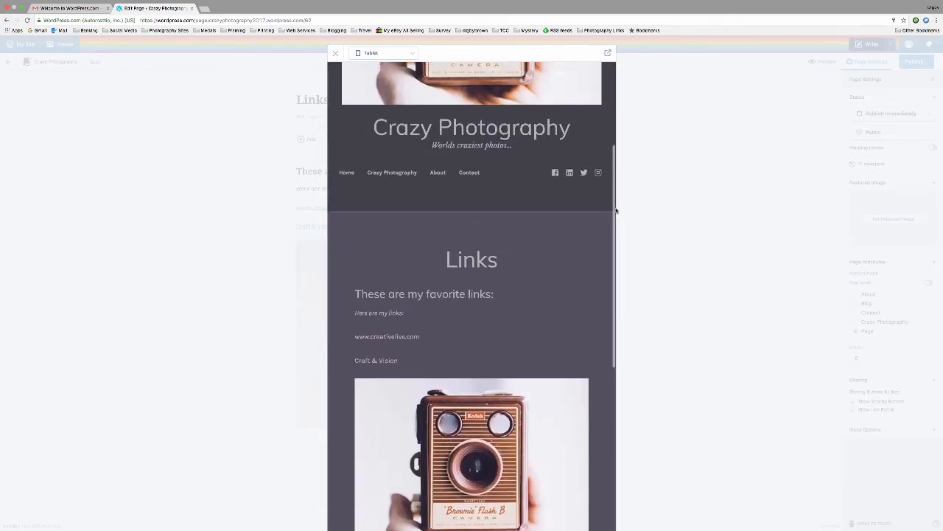
Look over the rest of the Links page's tablet preview down to the footer widgets, and close the preview.
scroll(616, 210, "down", 3)
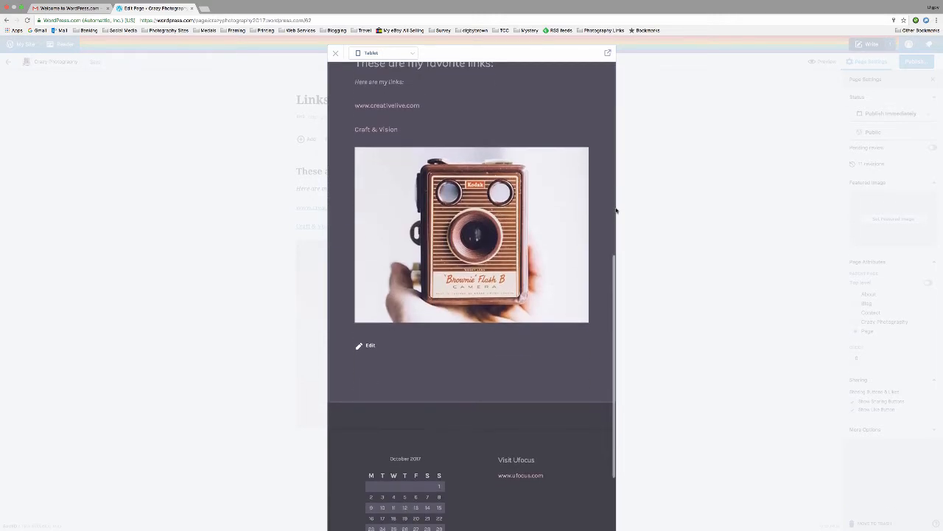
scroll(616, 212, "up", 5)
scroll(616, 211, "up", 5)
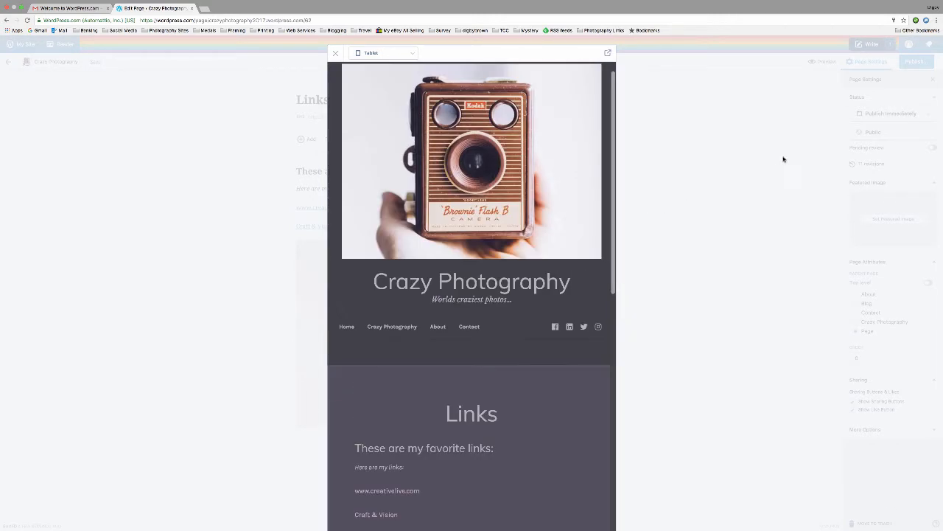
left_click(335, 53)
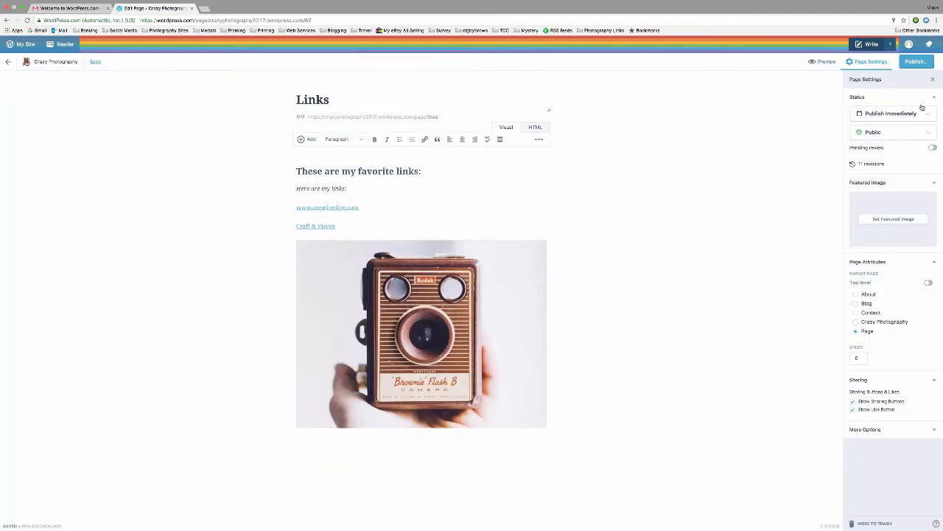
Publish the Links page immediately and leave the editor for the site's dashboard.
left_click(914, 62)
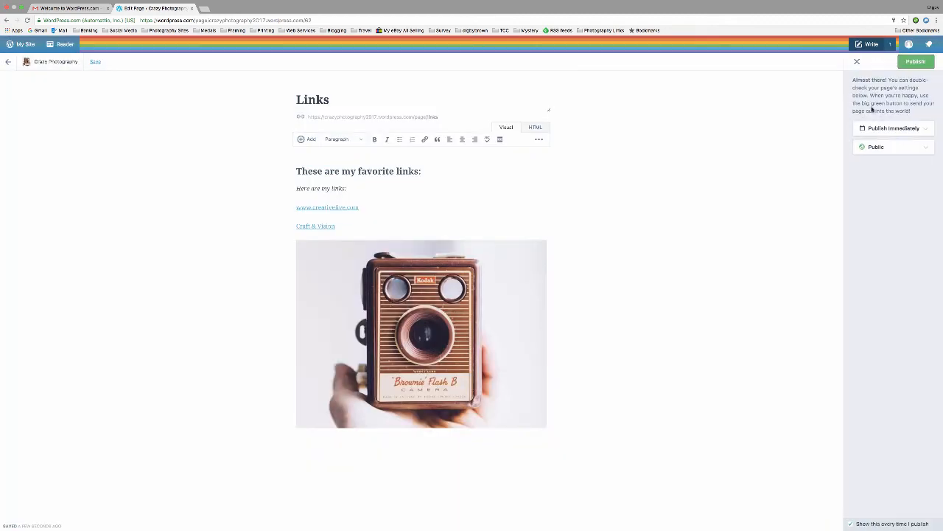
left_click(915, 61)
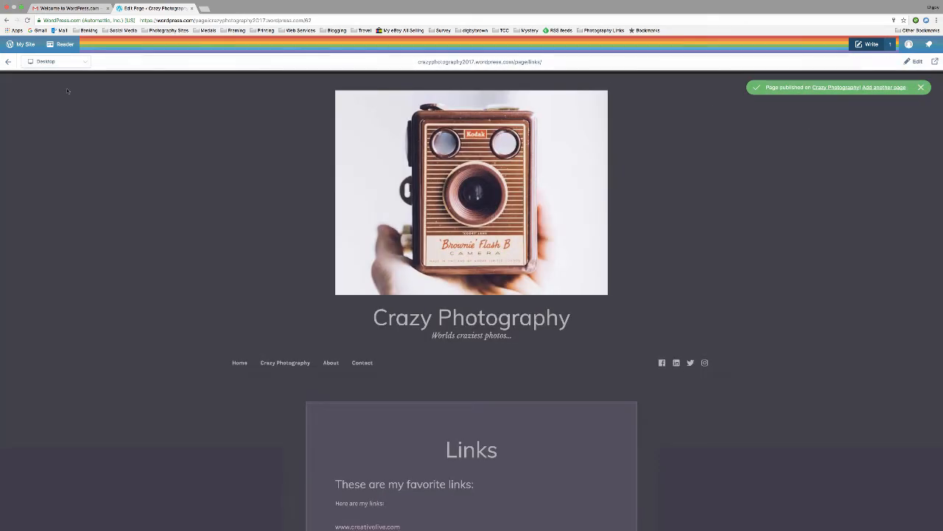
left_click(23, 46)
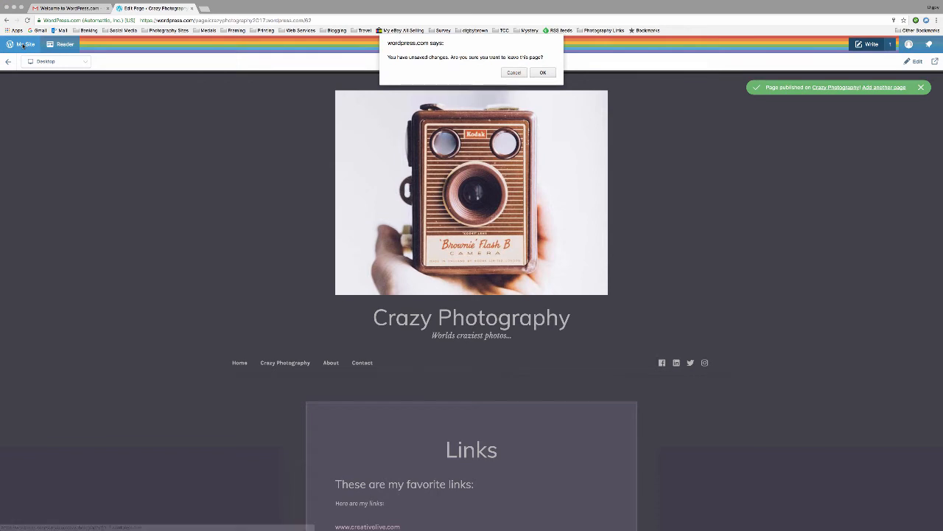
left_click(543, 72)
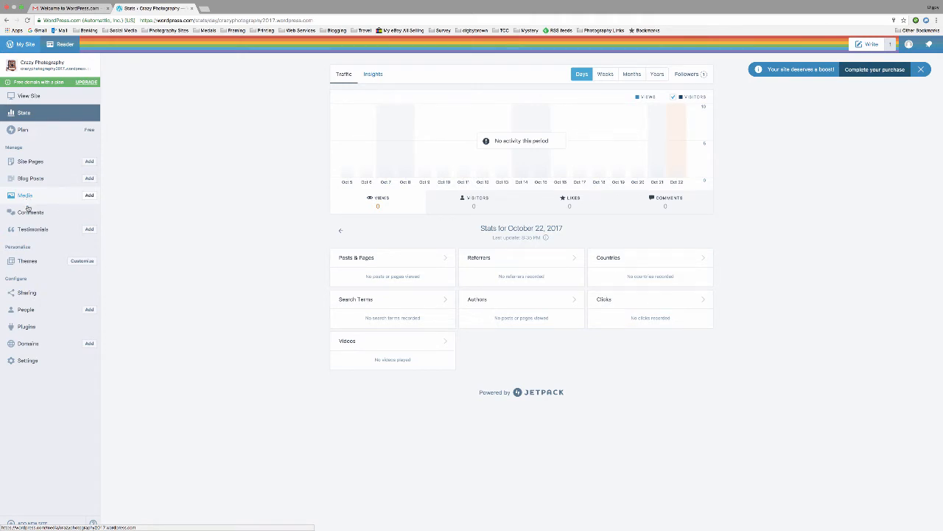
Open the site's Primary menu for customization and add the Links page to it.
left_click(77, 261)
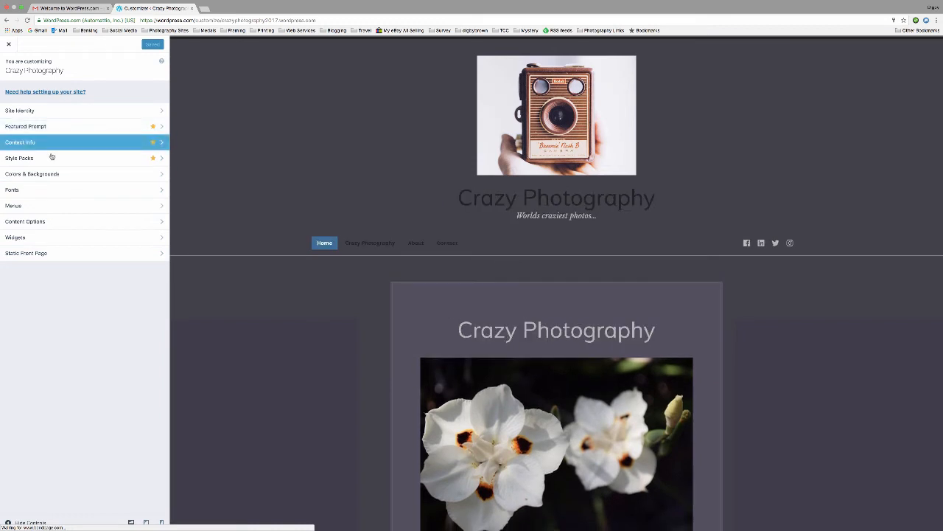
left_click(48, 207)
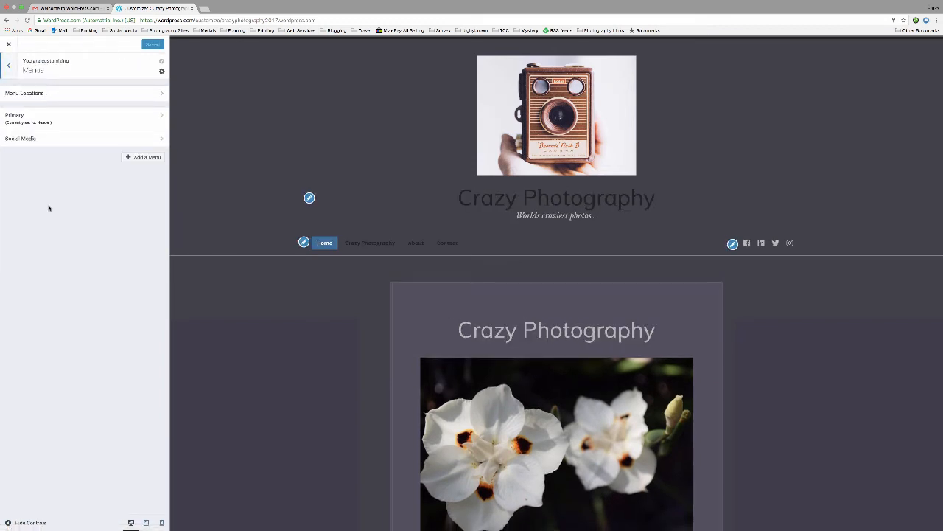
left_click(59, 119)
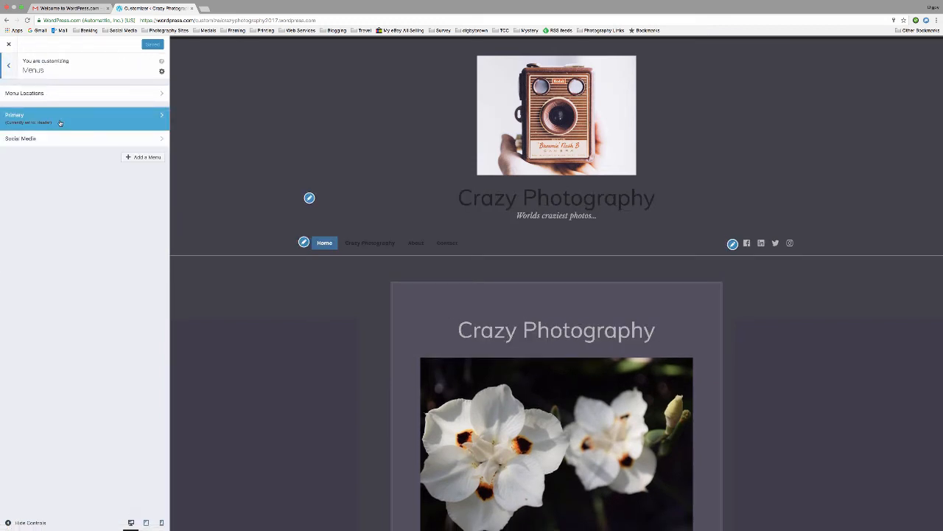
left_click(140, 173)
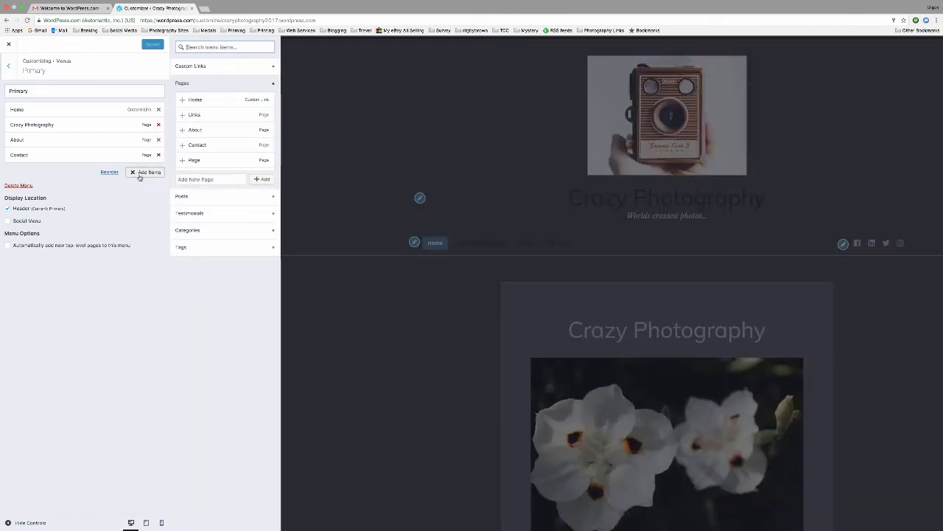
left_click(195, 115)
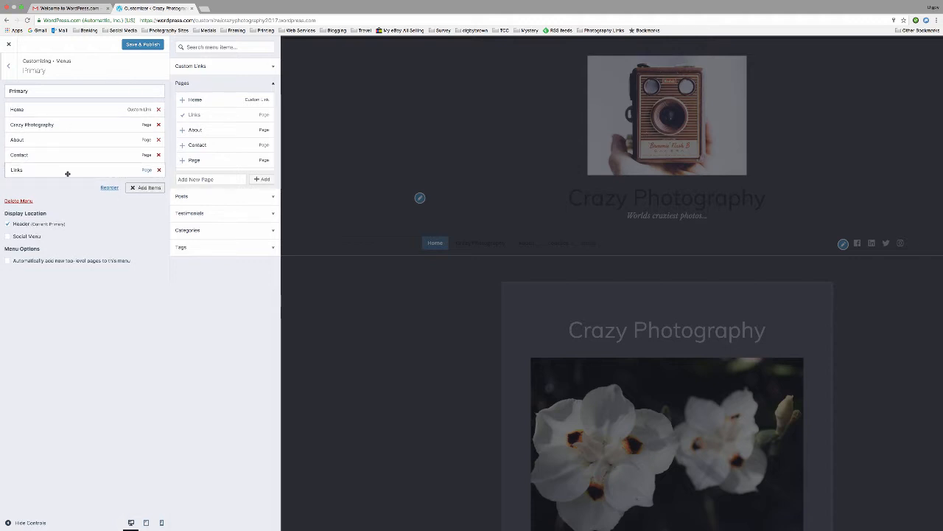
Rearrange the Primary menu with Links directly after Crazy Photography and Contact nested under About, and save and publish it.
left_click_drag(69, 171, 74, 141)
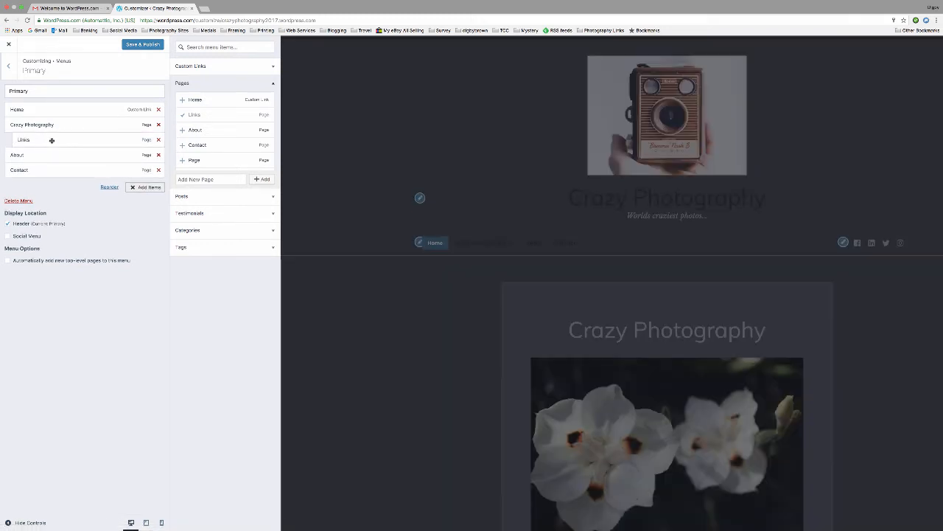
left_click_drag(53, 139, 59, 170)
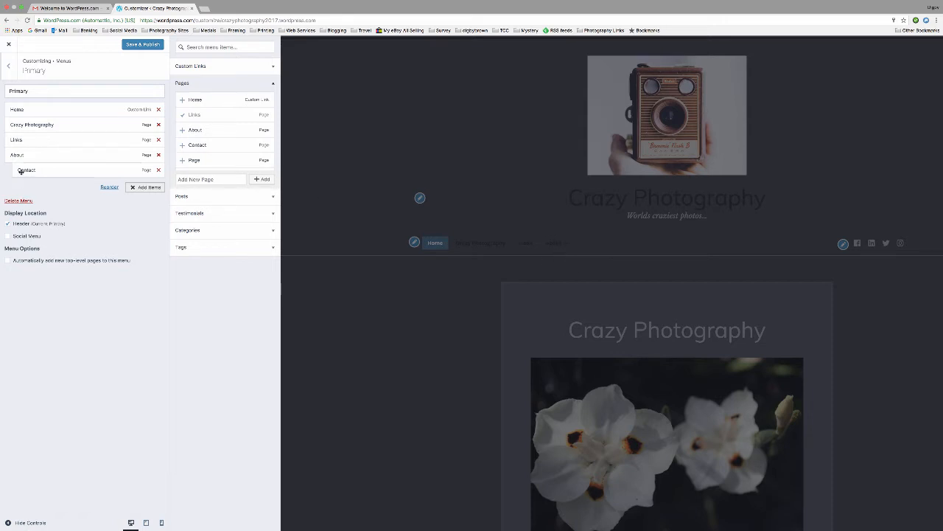
left_click(147, 44)
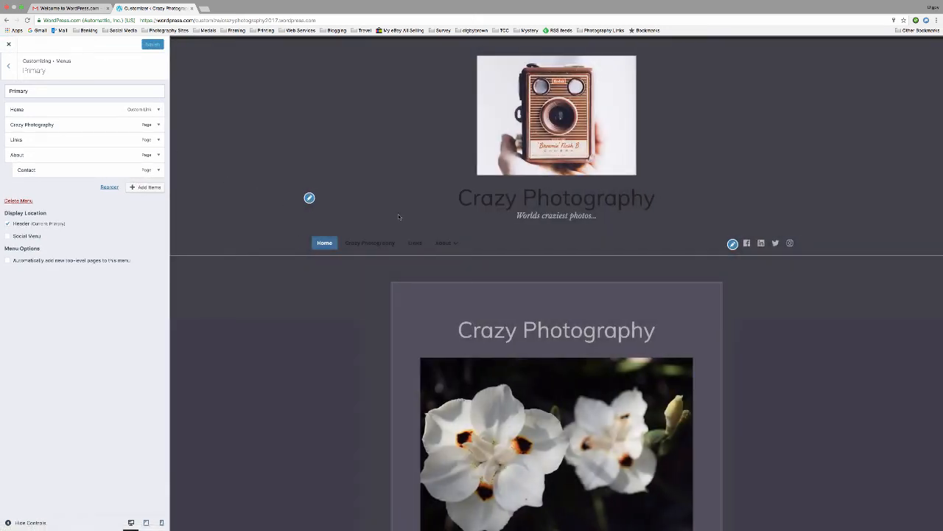
Leave the customizer and view the site, checking the About page and its Contact submenu page in the header navigation.
left_click(8, 42)
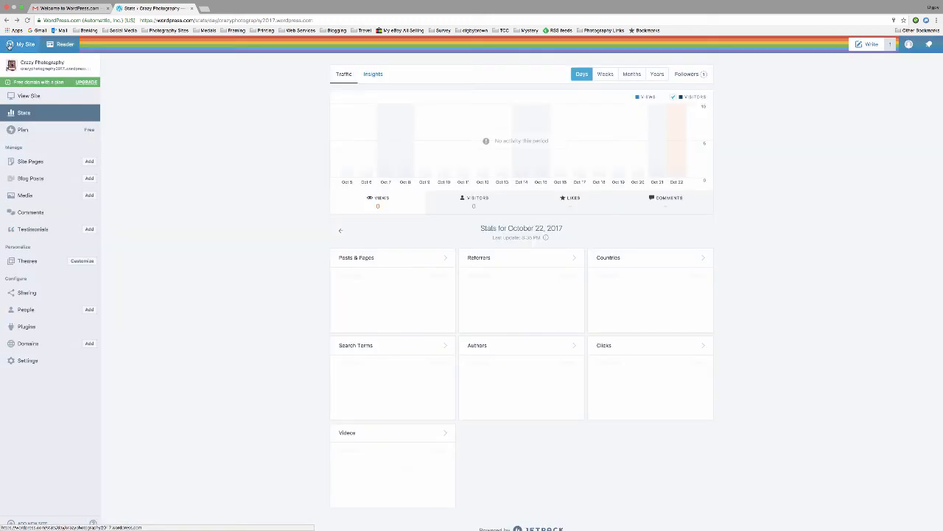
left_click(27, 96)
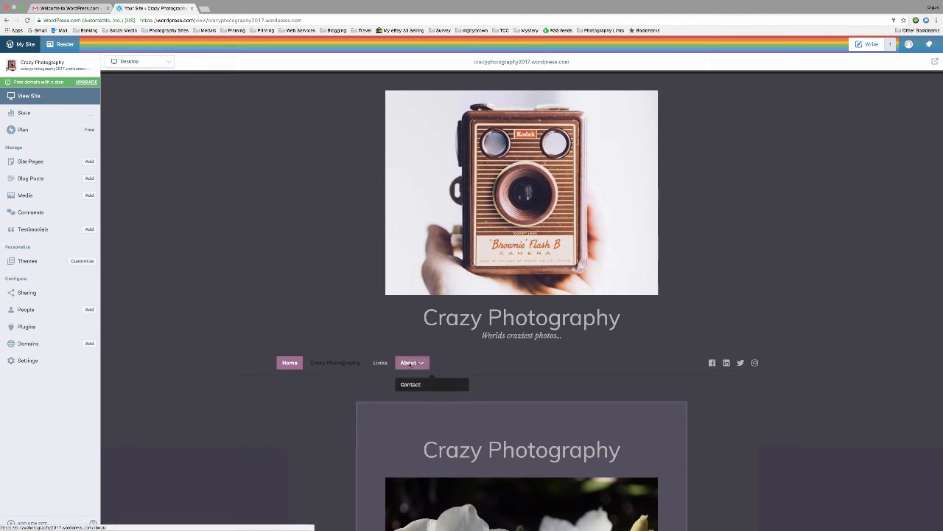
left_click(409, 364)
mouse_move(410, 364)
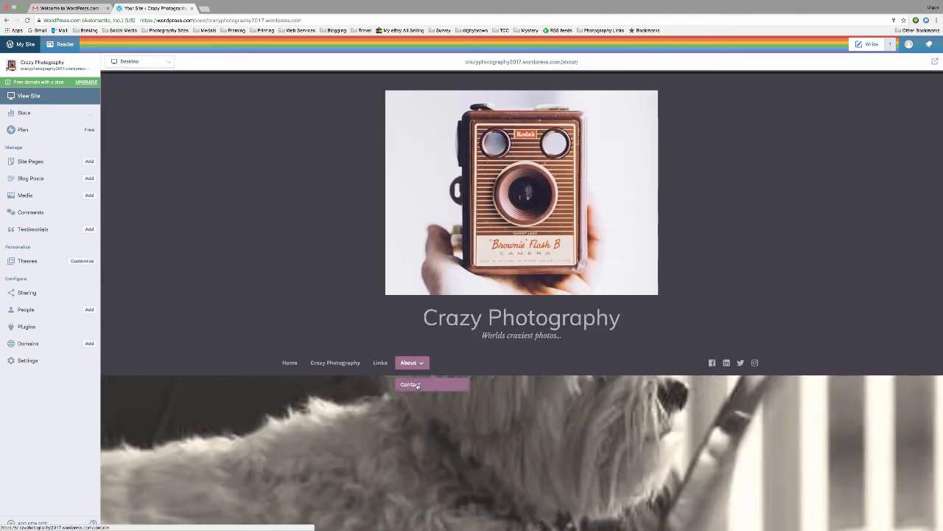
left_click(417, 384)
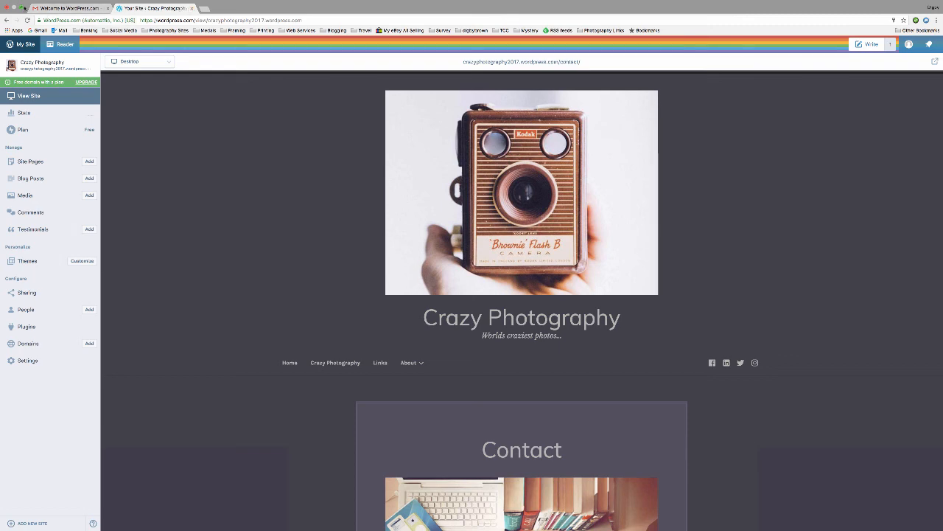
left_click(20, 8)
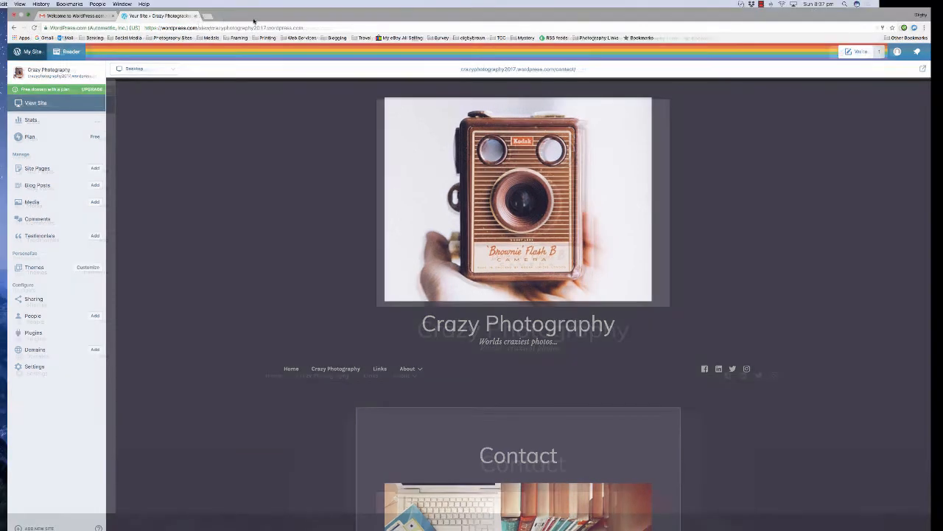
left_click(825, 4)
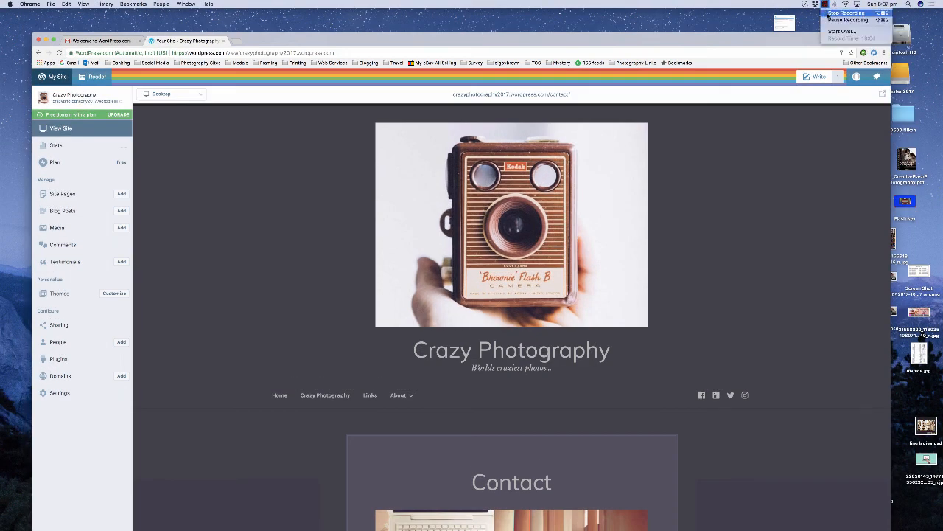